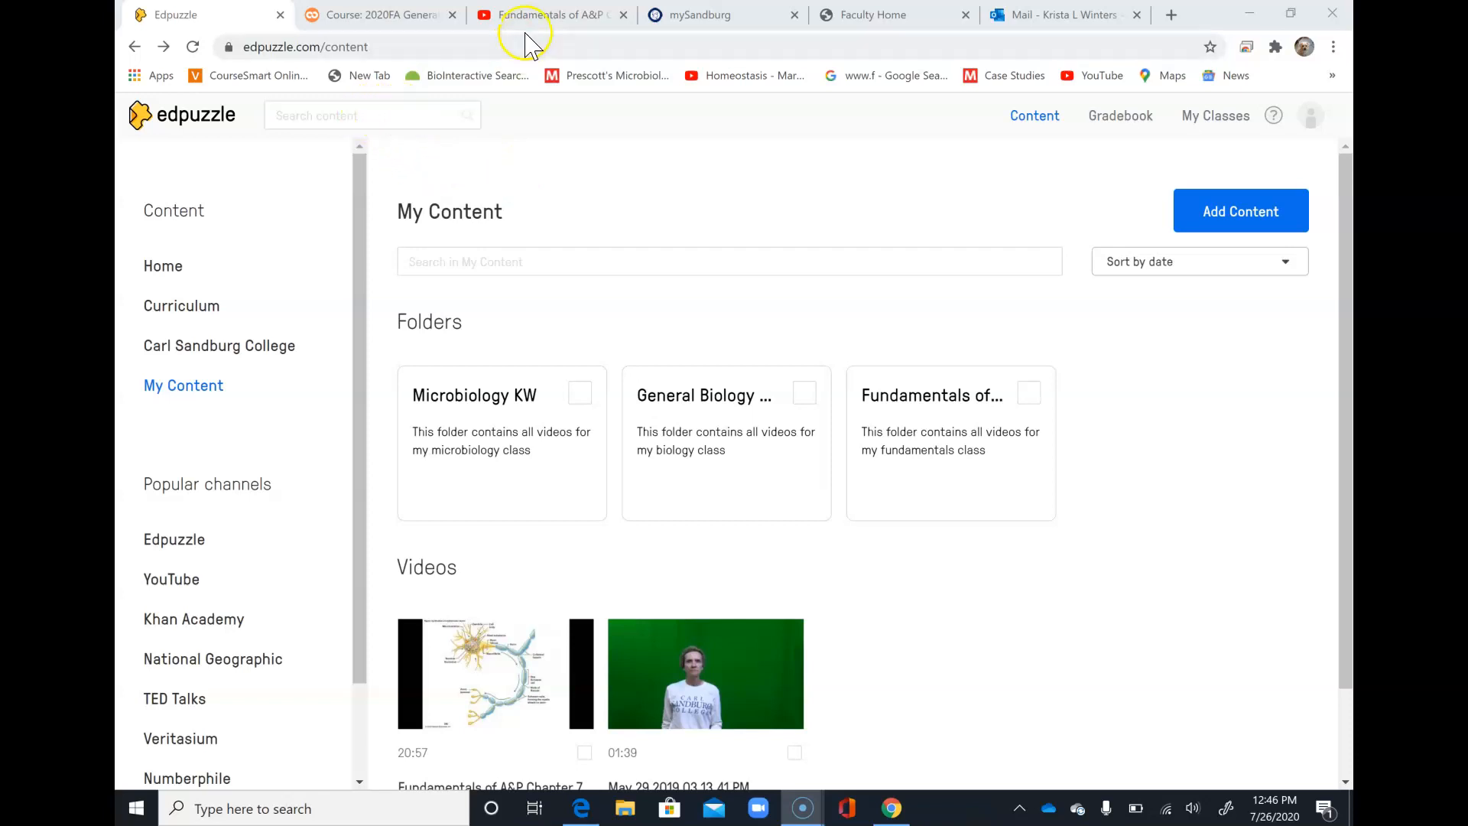
Open the YouTube video "Fundamentals of A&P Chapter 7 part 3" from the playlist, pause it and copy its share link
left_click(543, 20)
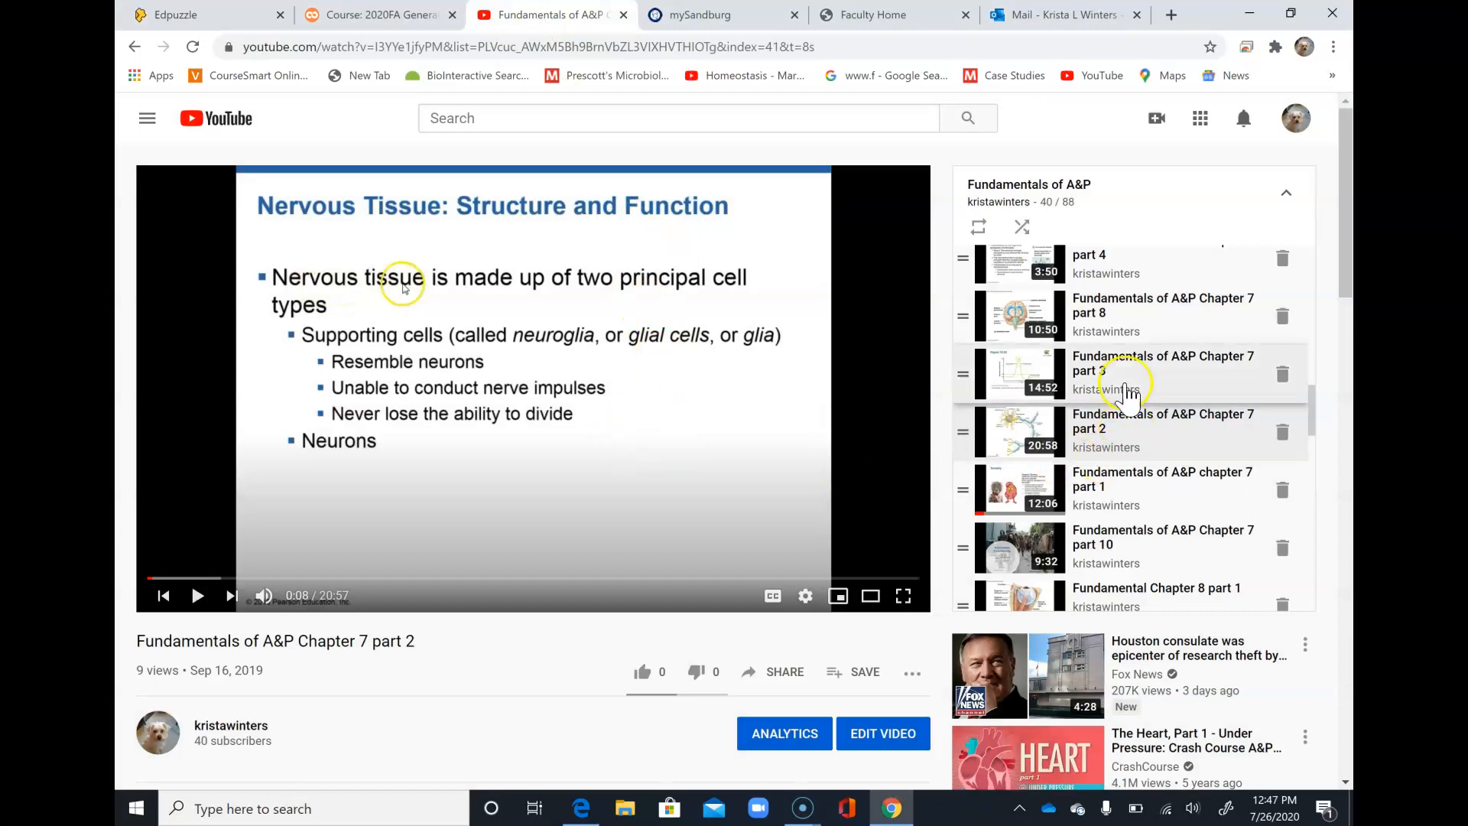
left_click(1009, 380)
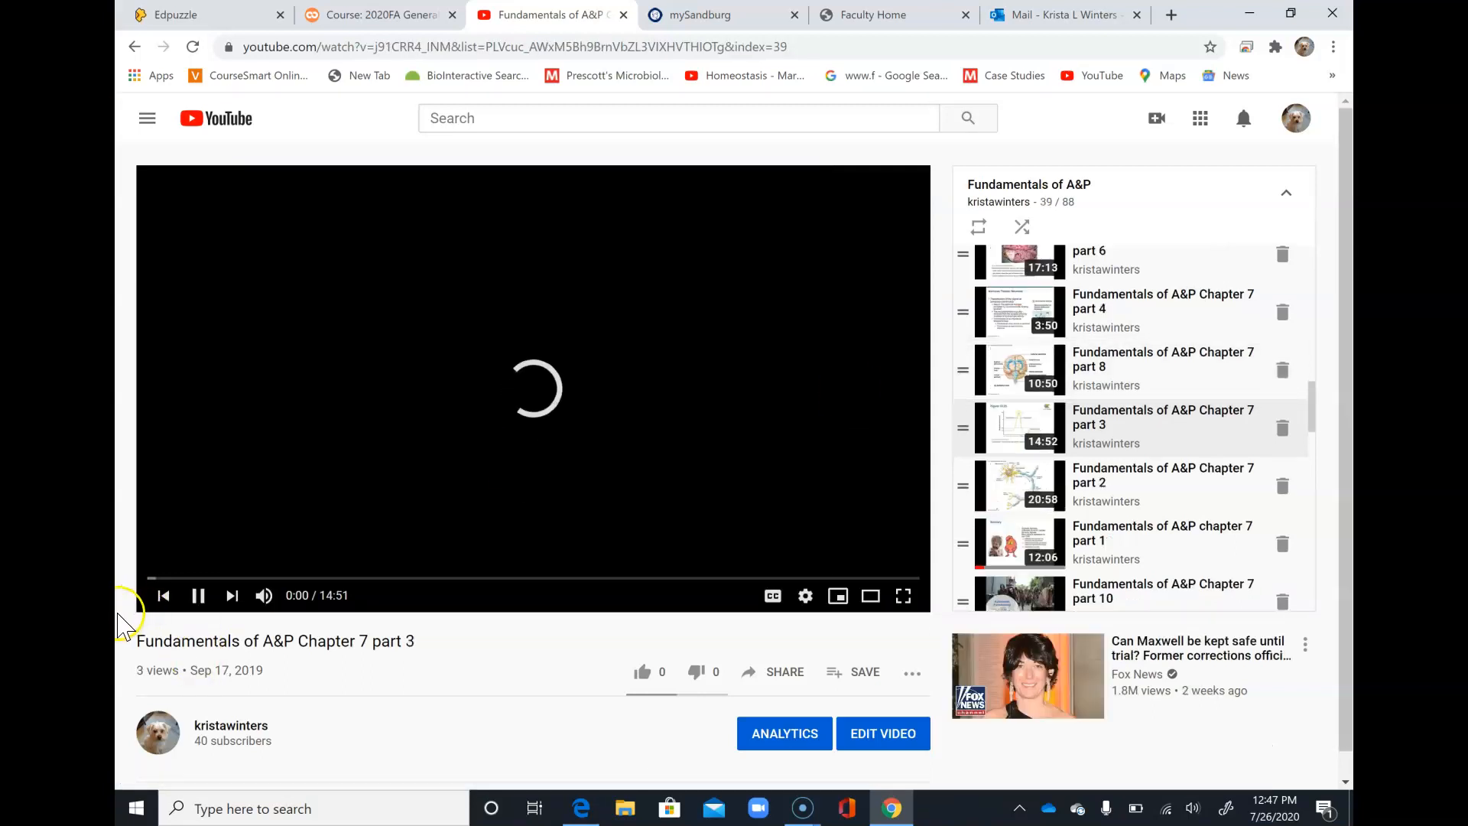
left_click(201, 600)
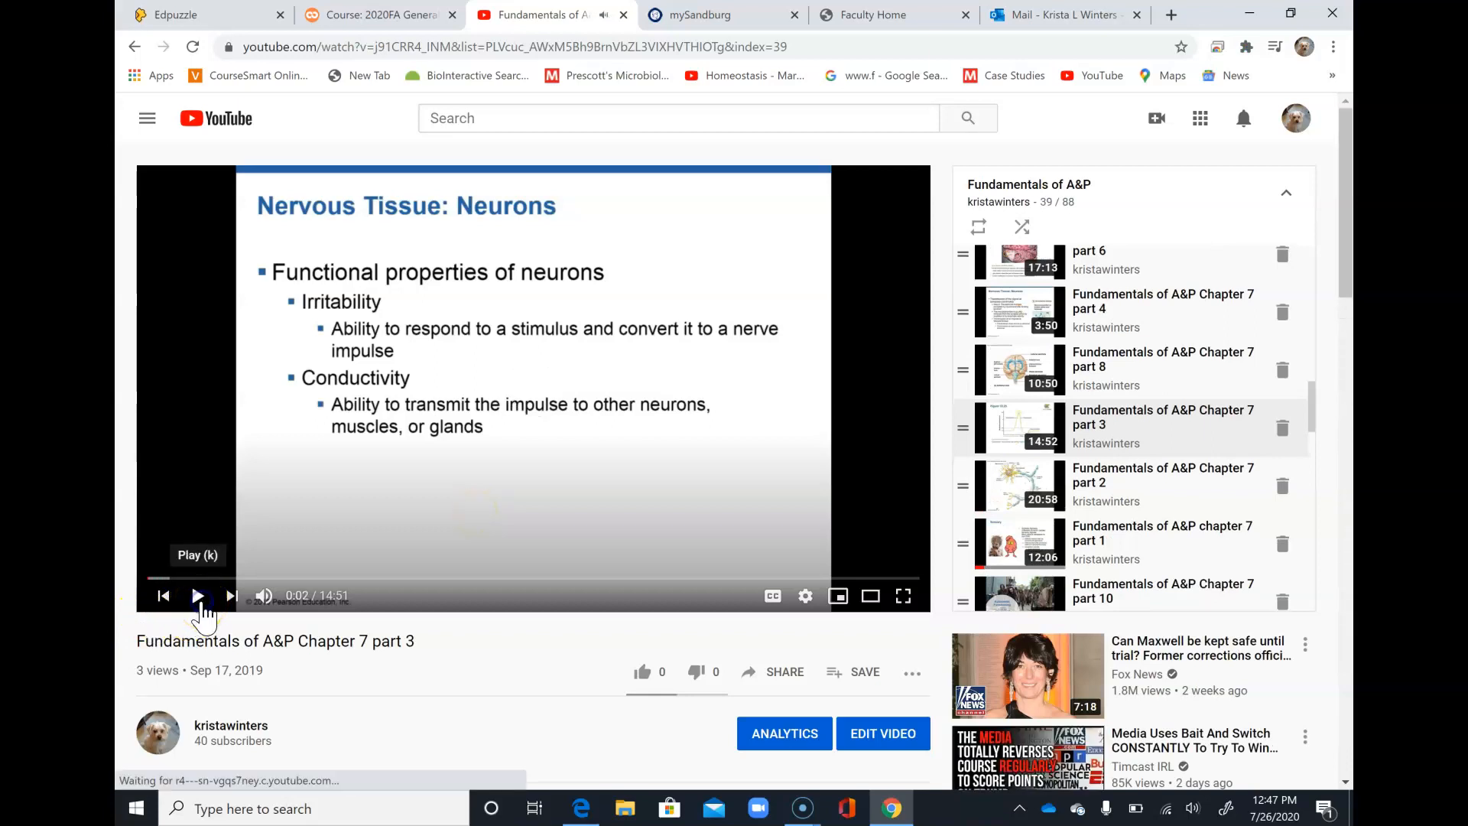
left_click(787, 681)
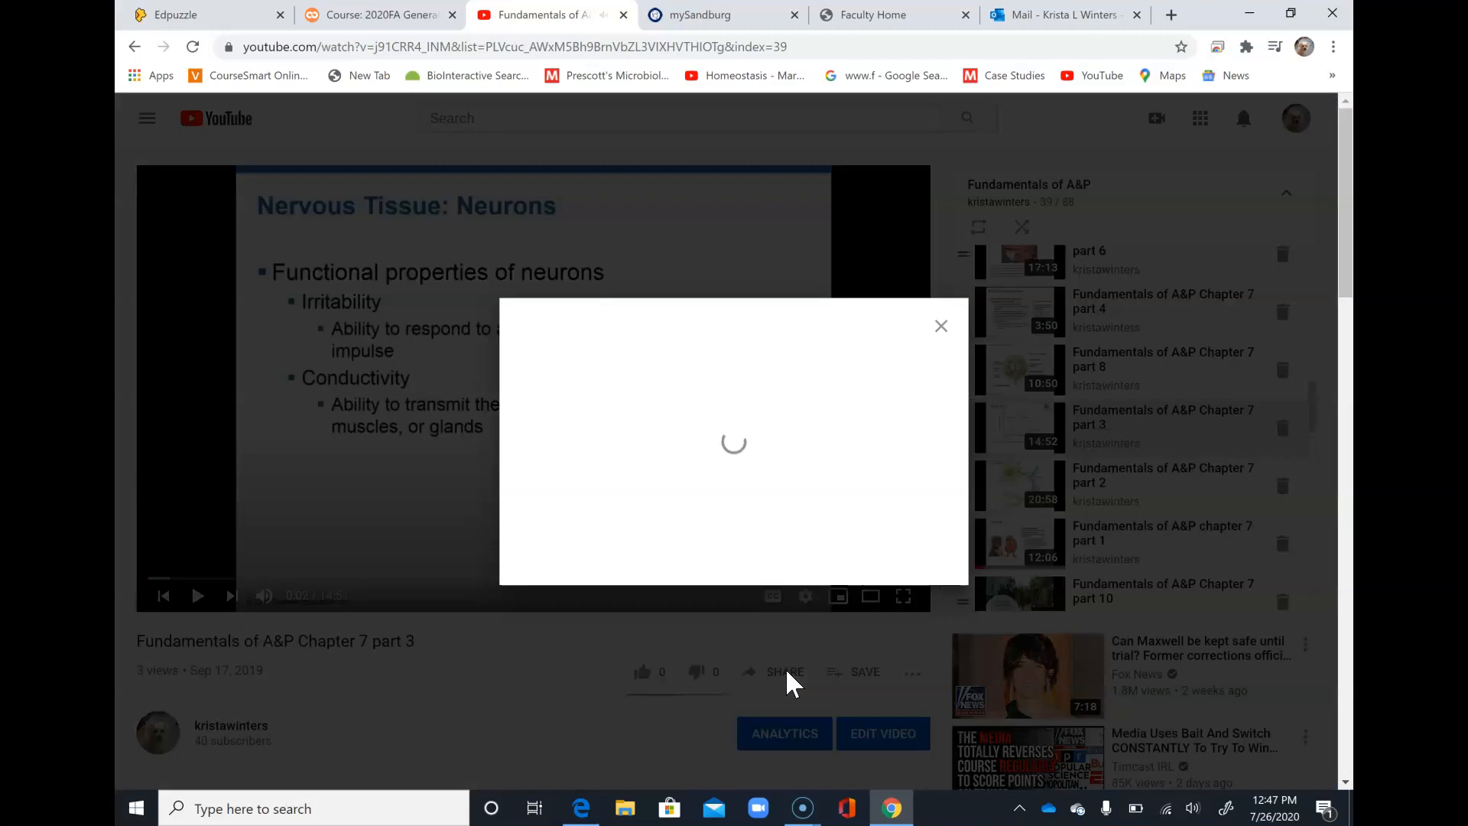
left_click(909, 484)
key("ctrl+c")
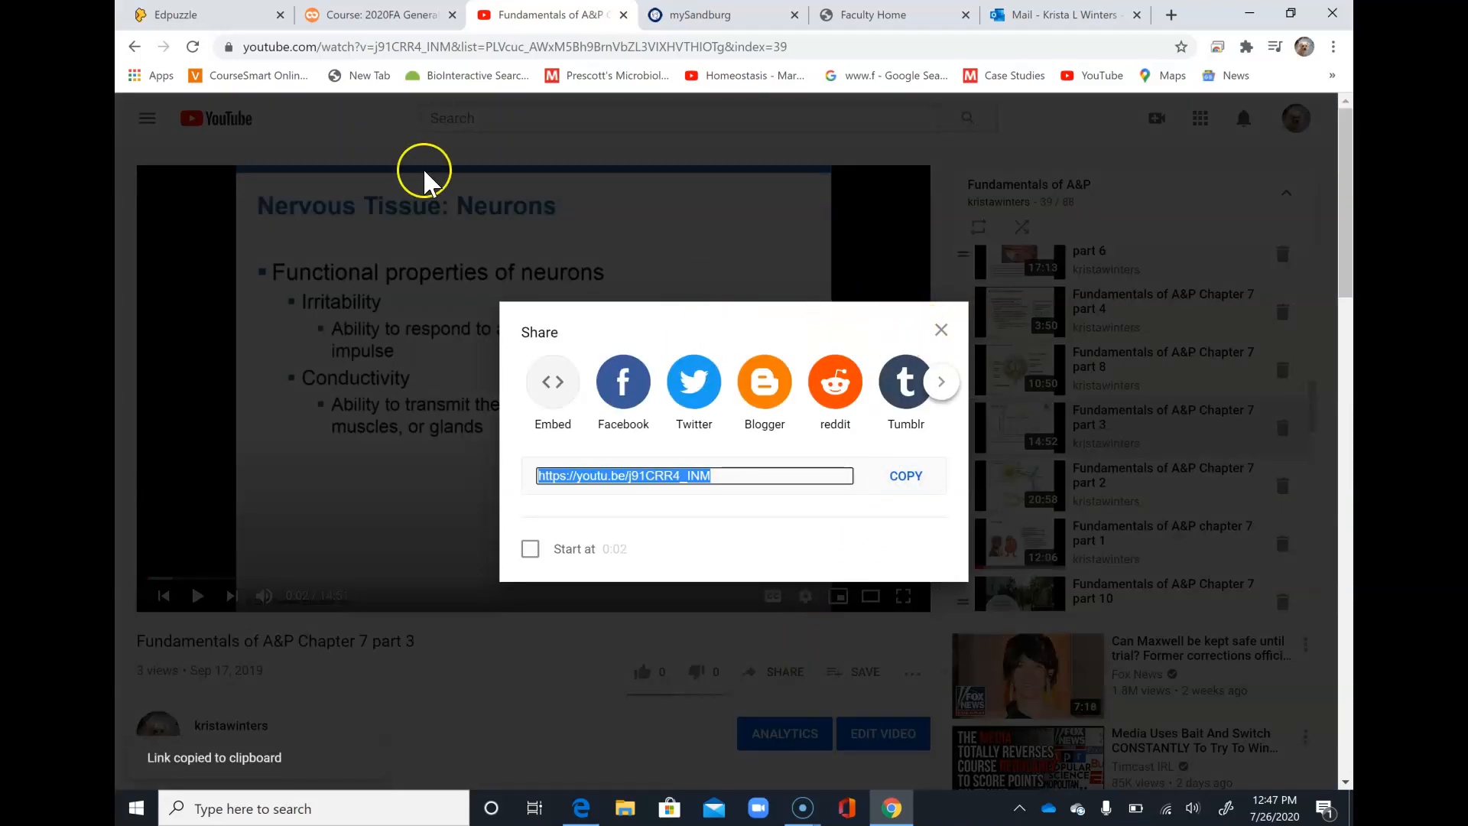
In Edpuzzle, import the video from the copied link, finish it without edits and return to My Content
left_click(197, 23)
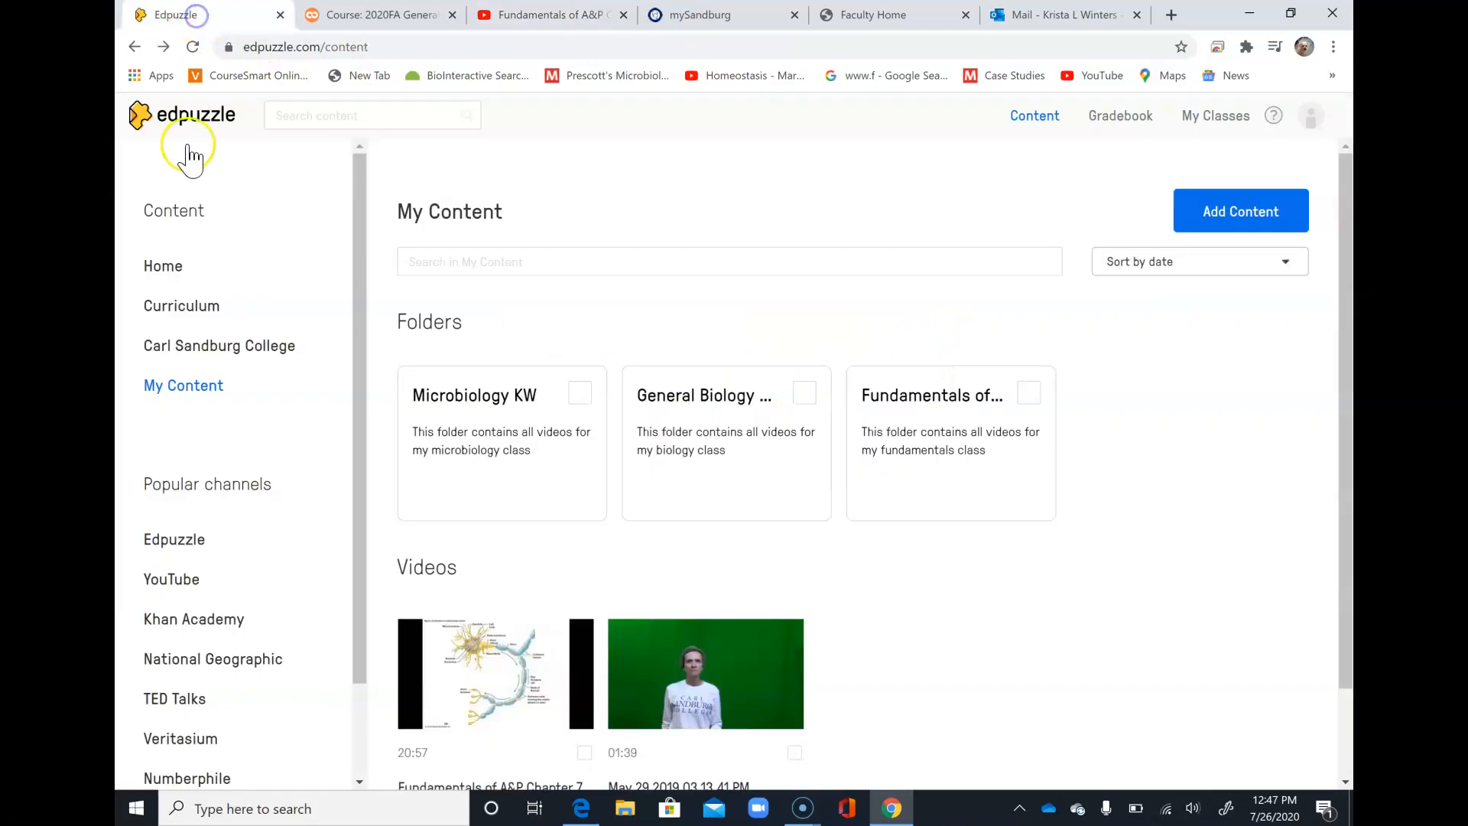
left_click(295, 119)
key("ctrl+v")
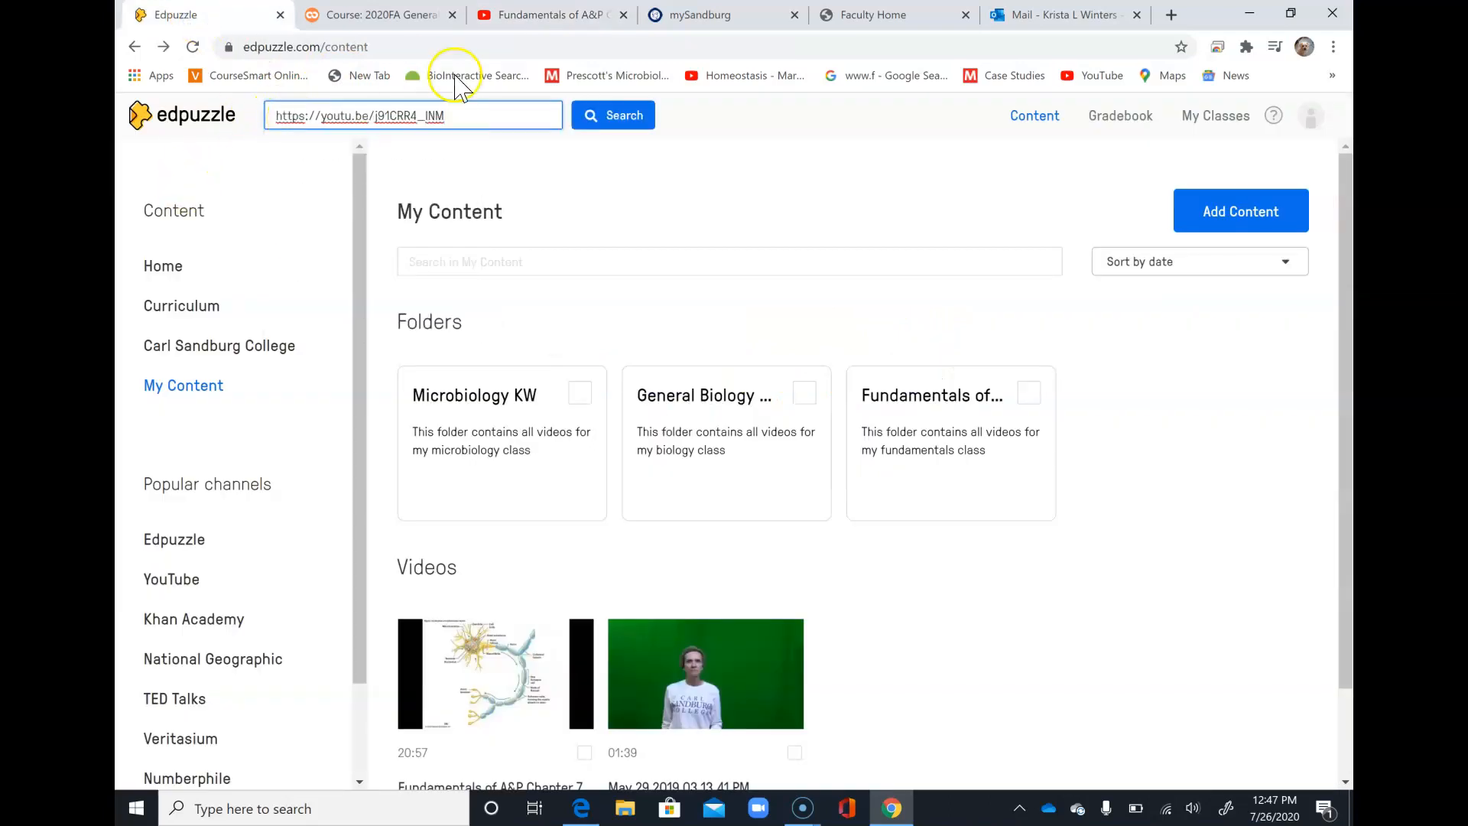
left_click(629, 120)
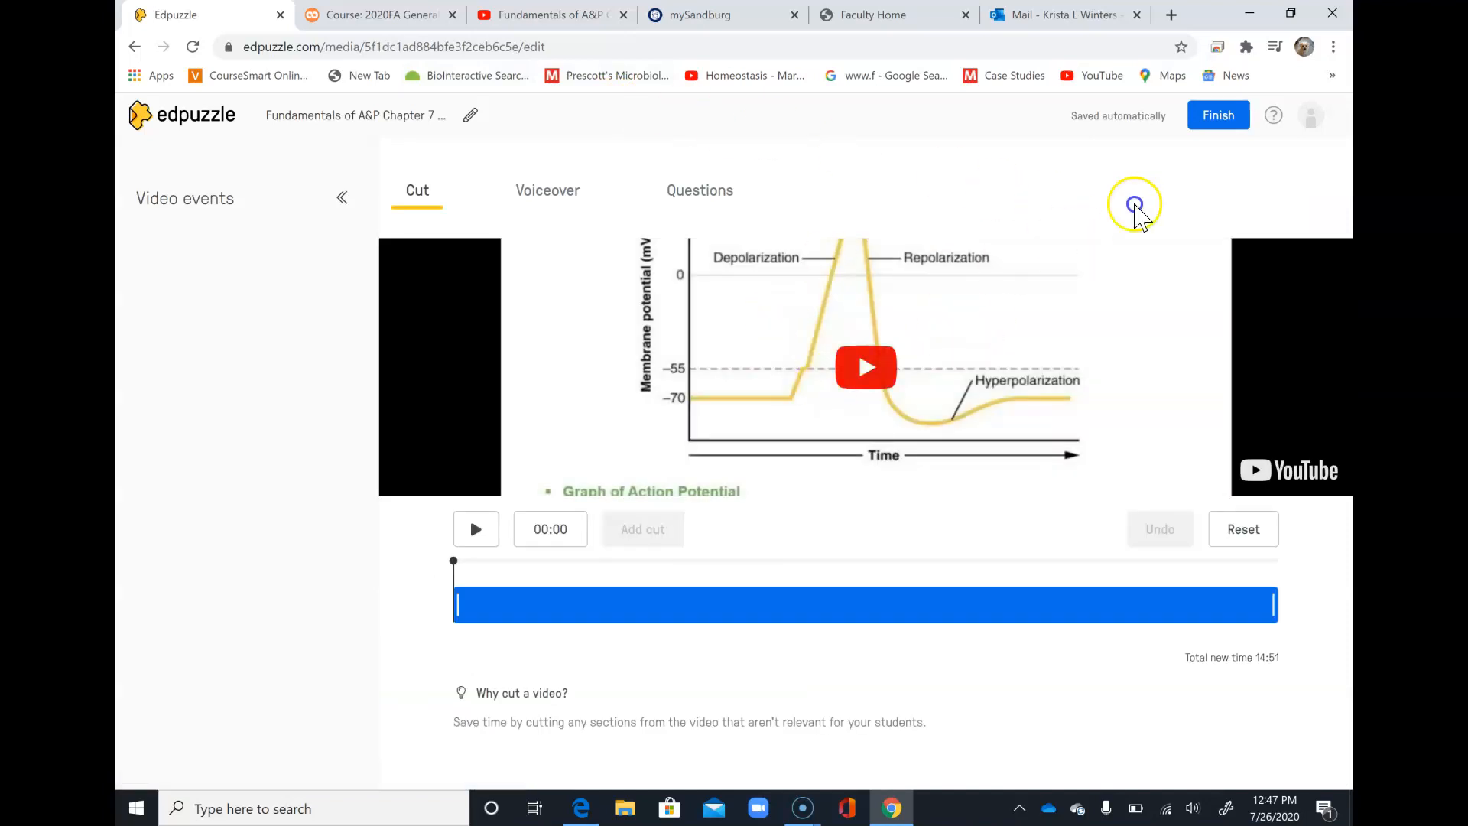
left_click(1220, 116)
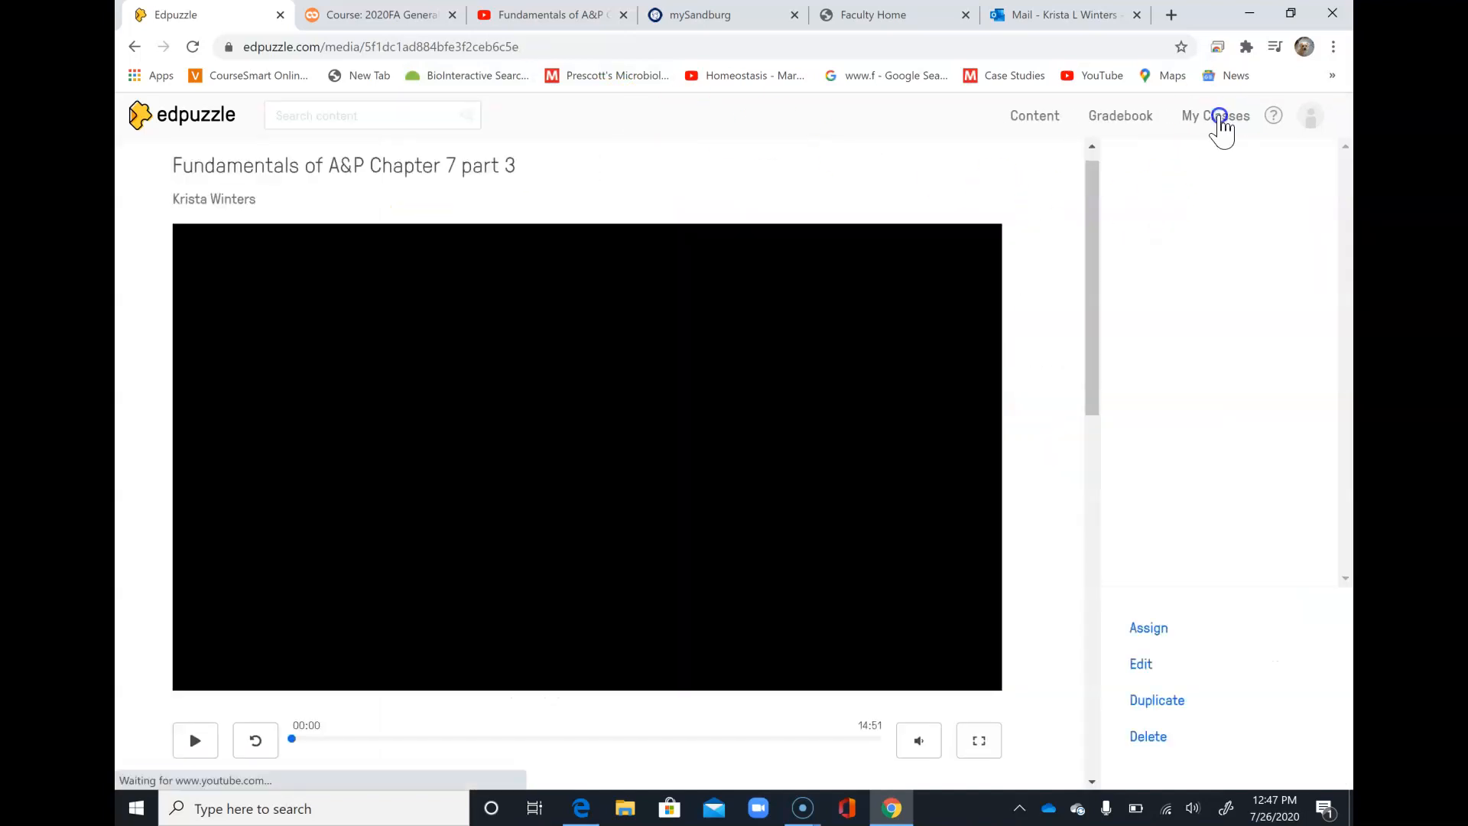
left_click(134, 50)
left_click(134, 50)
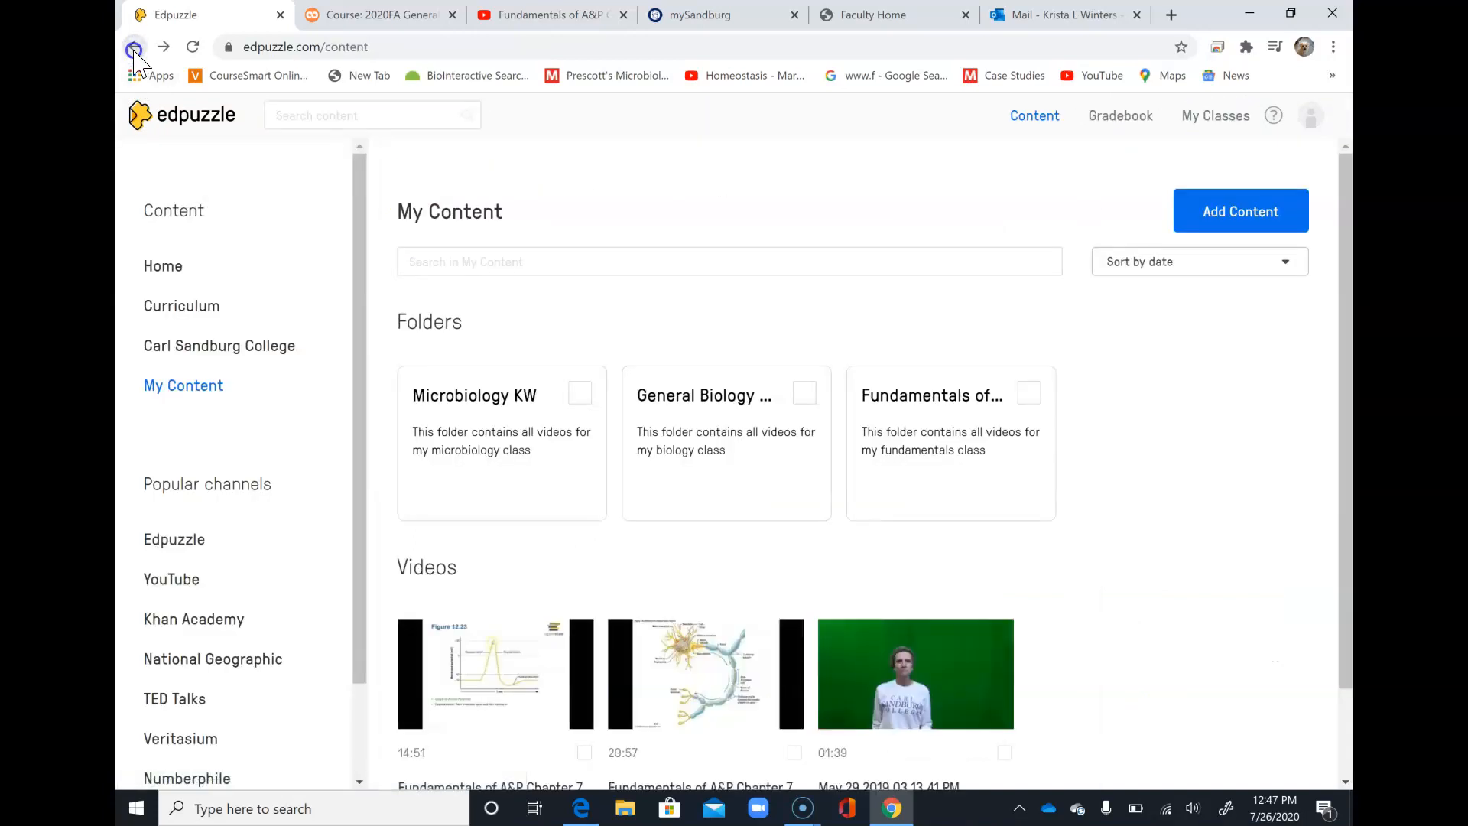
Create a content folder named with the owner's first name plus "videos" and give it the description "my videos"
left_click_drag(1346, 333, 1346, 419)
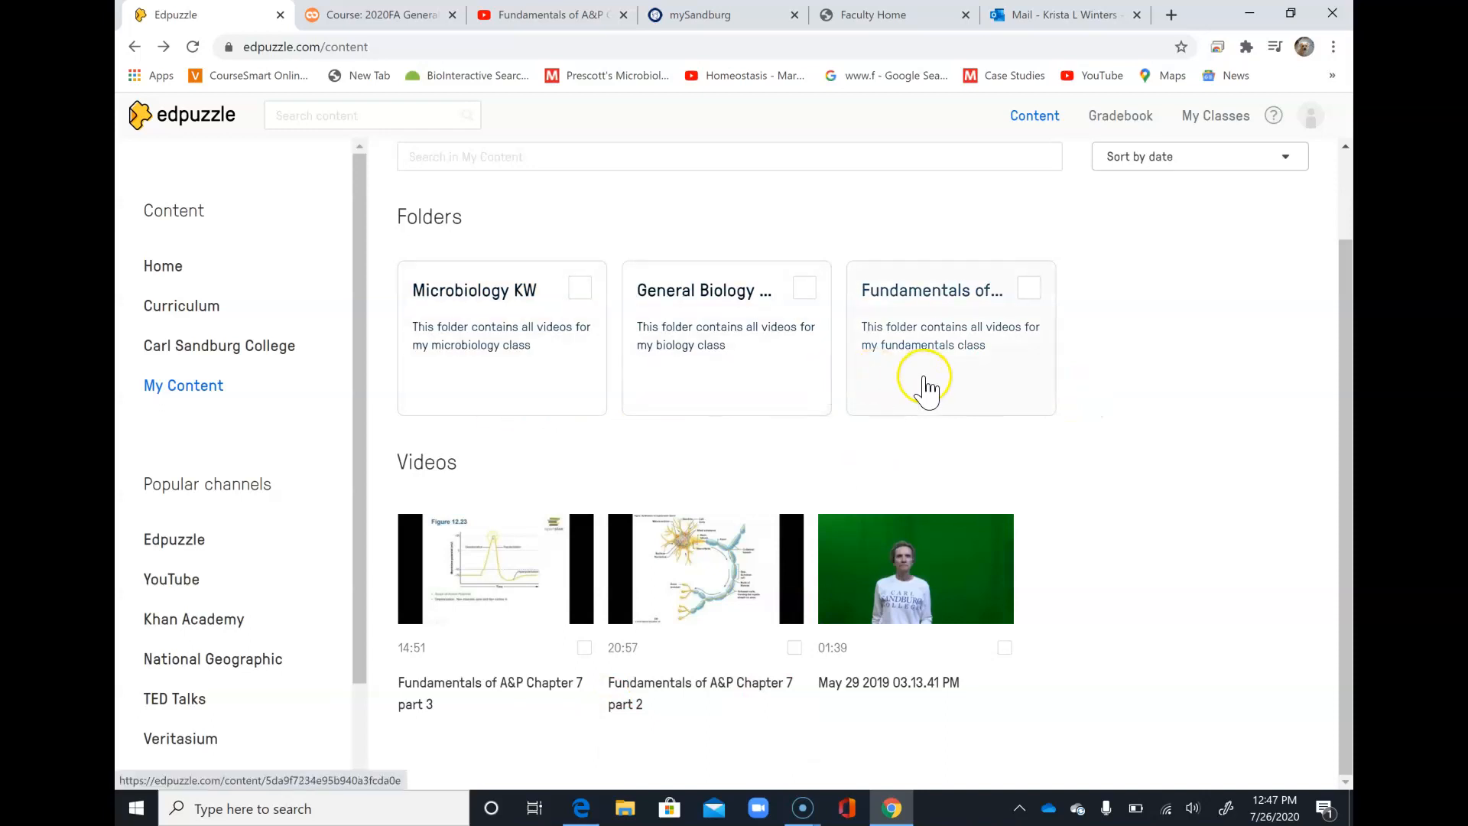
left_click_drag(1349, 385, 1349, 306)
left_click(1222, 222)
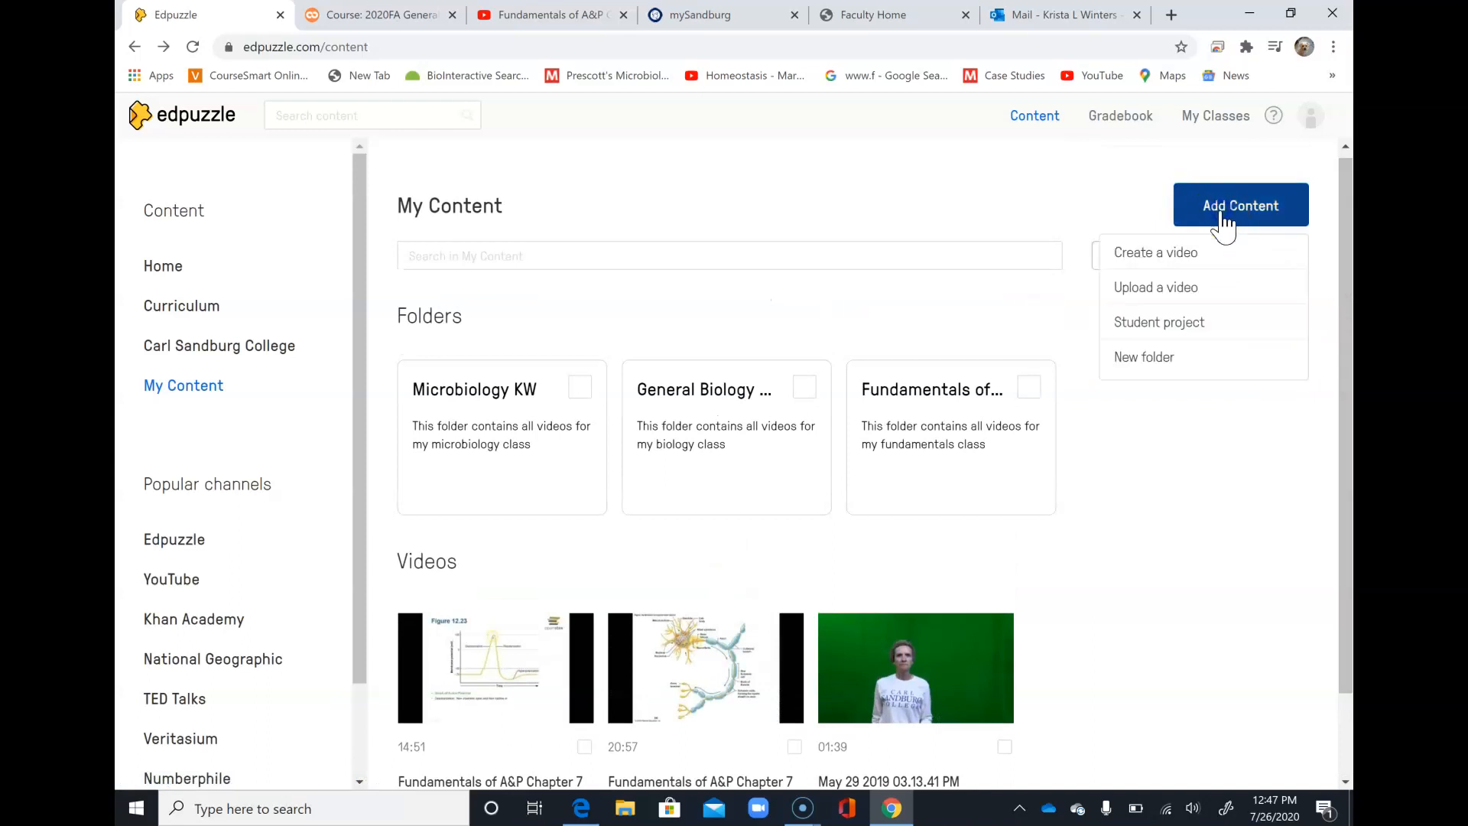
left_click(1150, 370)
left_click(491, 325)
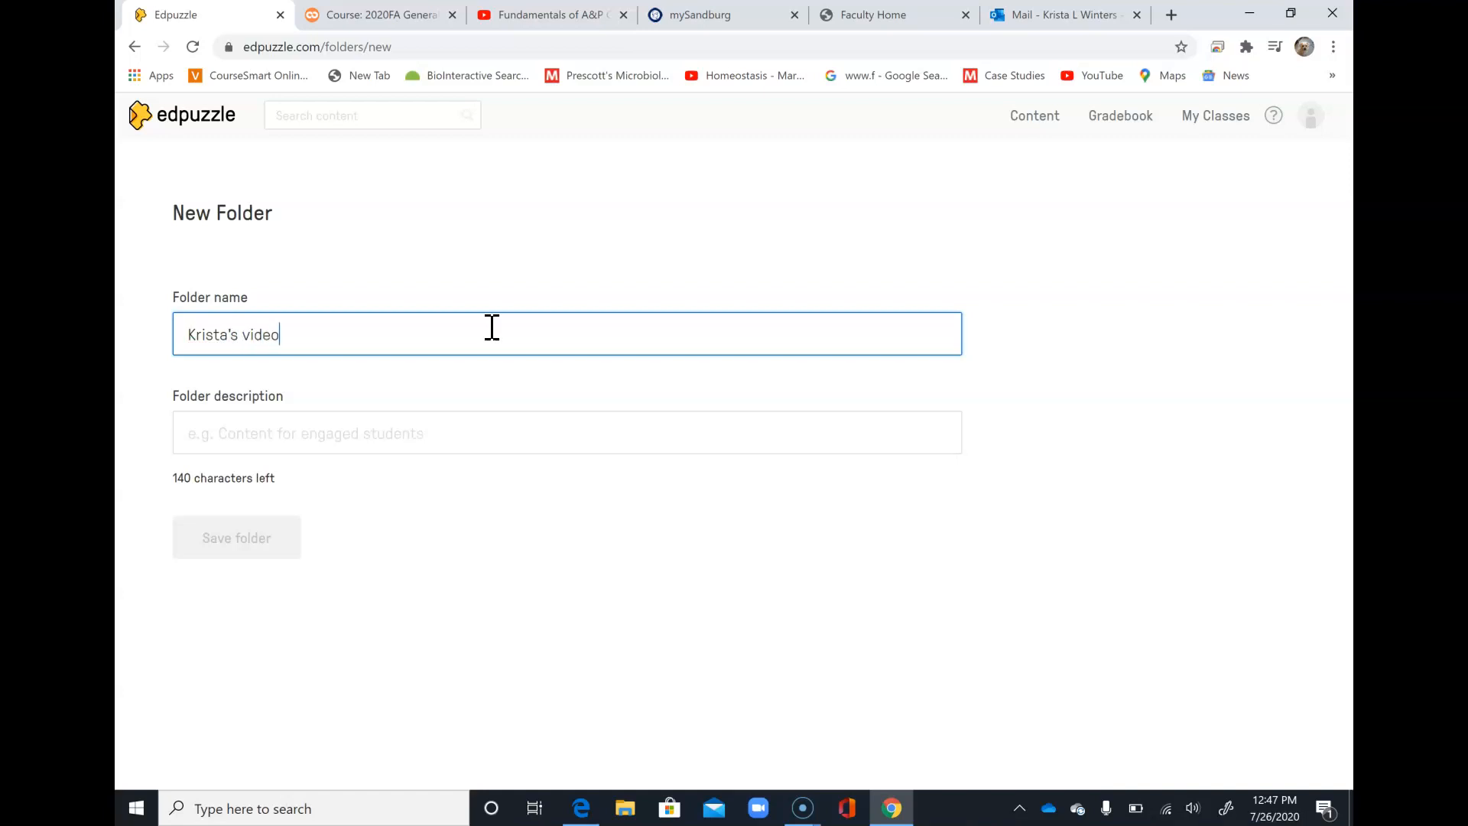
key("Tab")
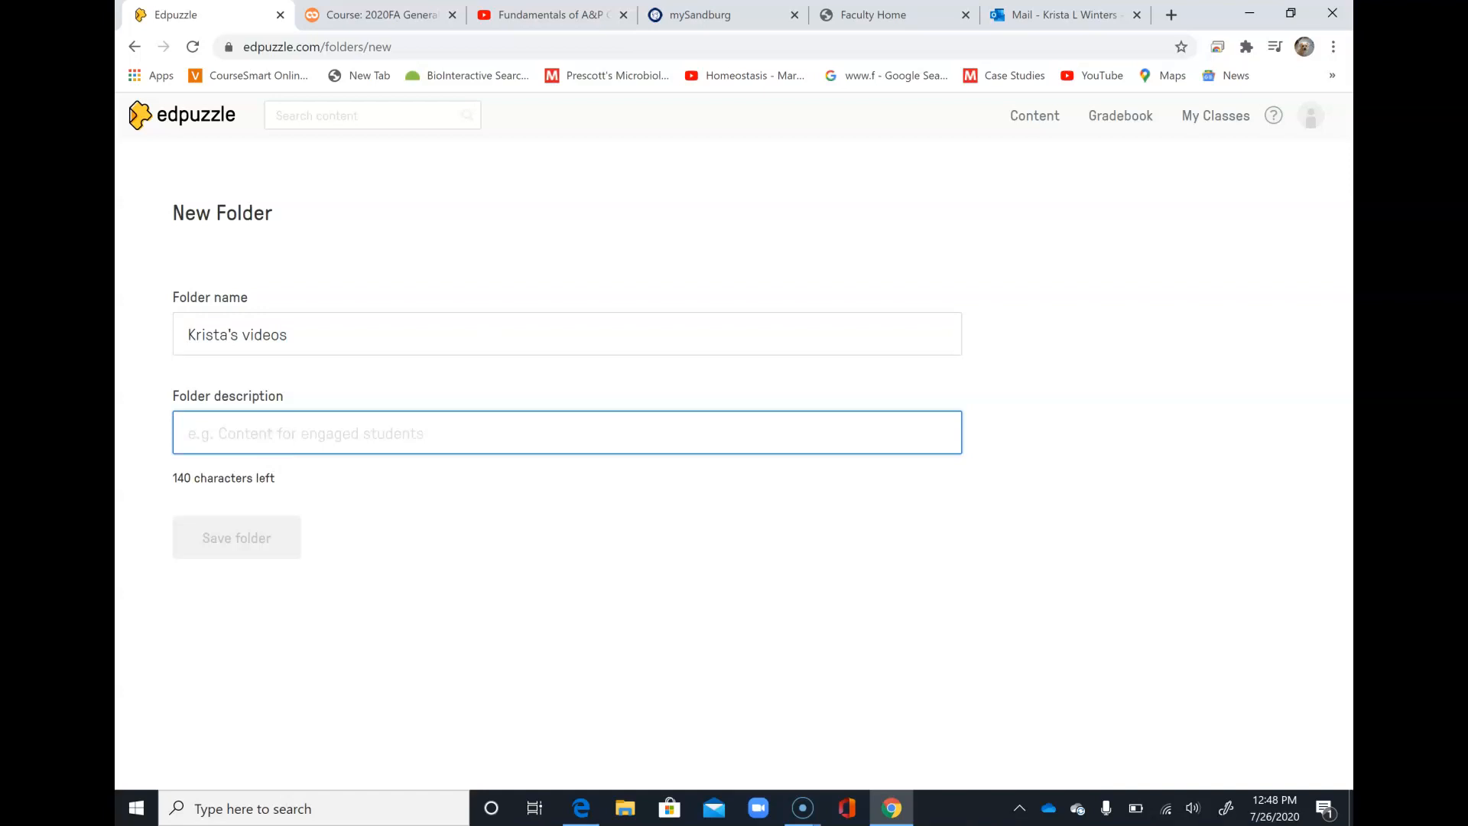
type("my videos")
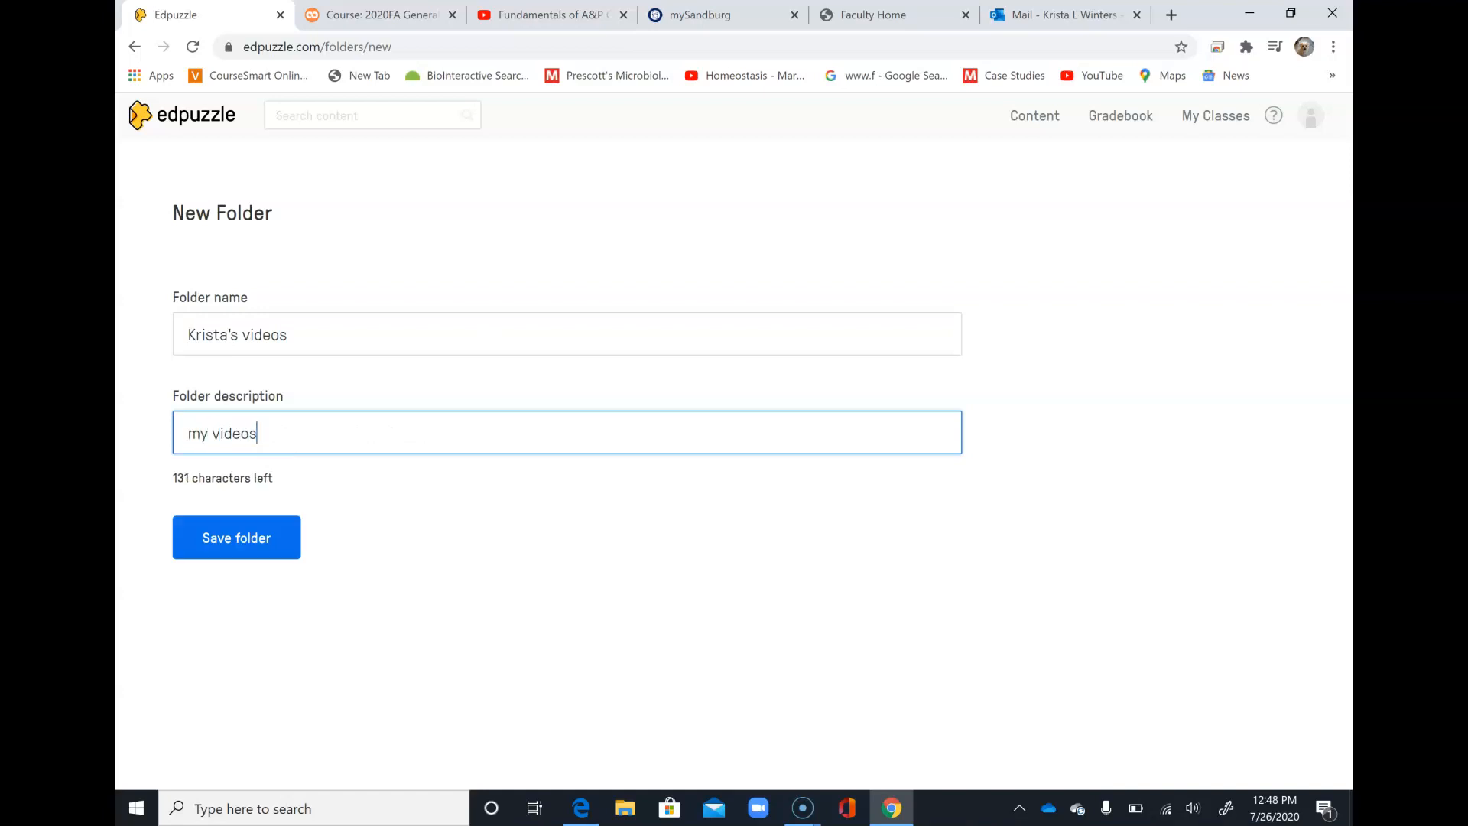
key("Return")
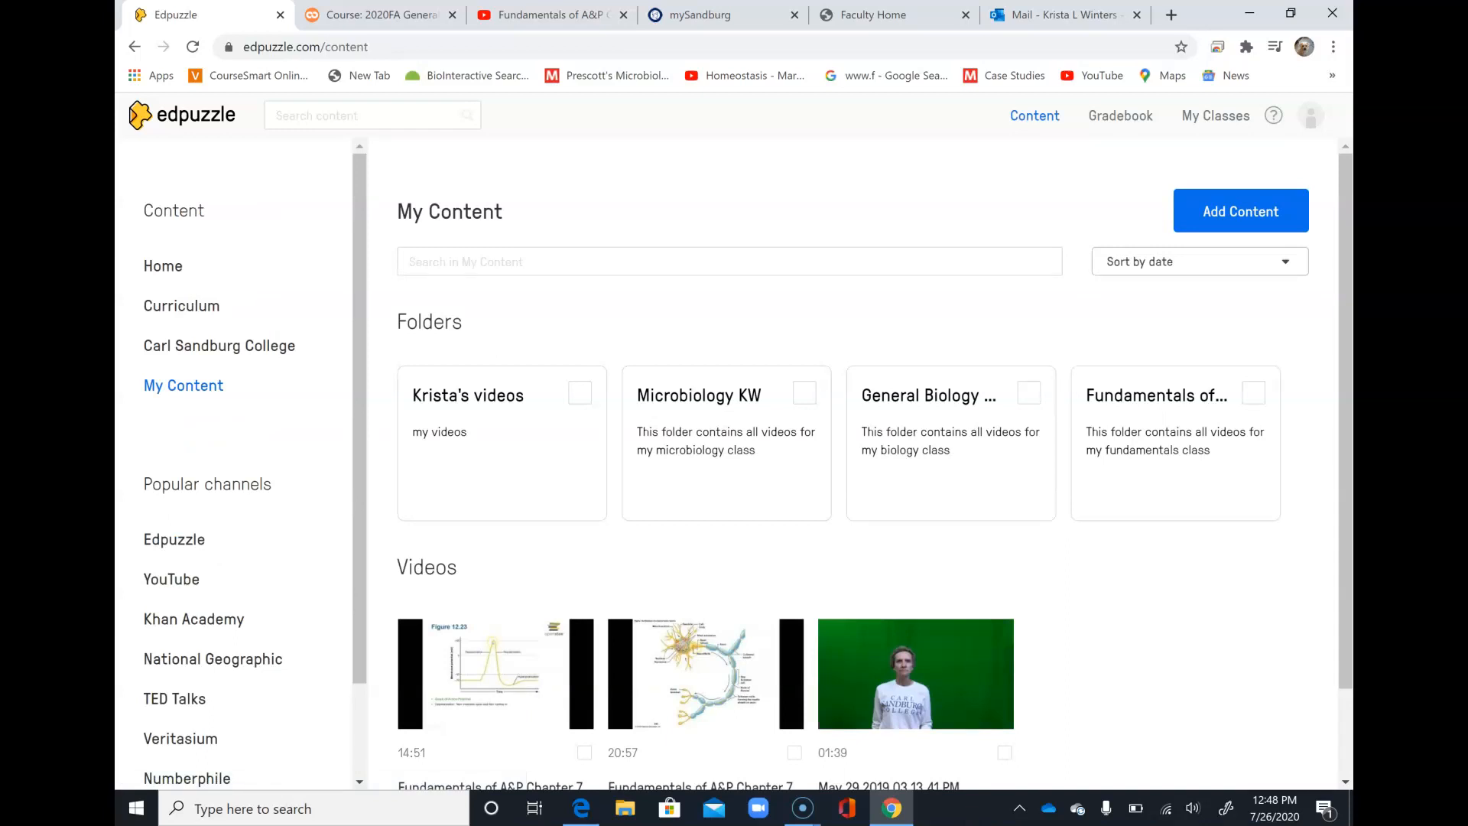
Delete the folder described as "my videos" from My Content
left_click(580, 393)
scroll(860, 429, "down", 1)
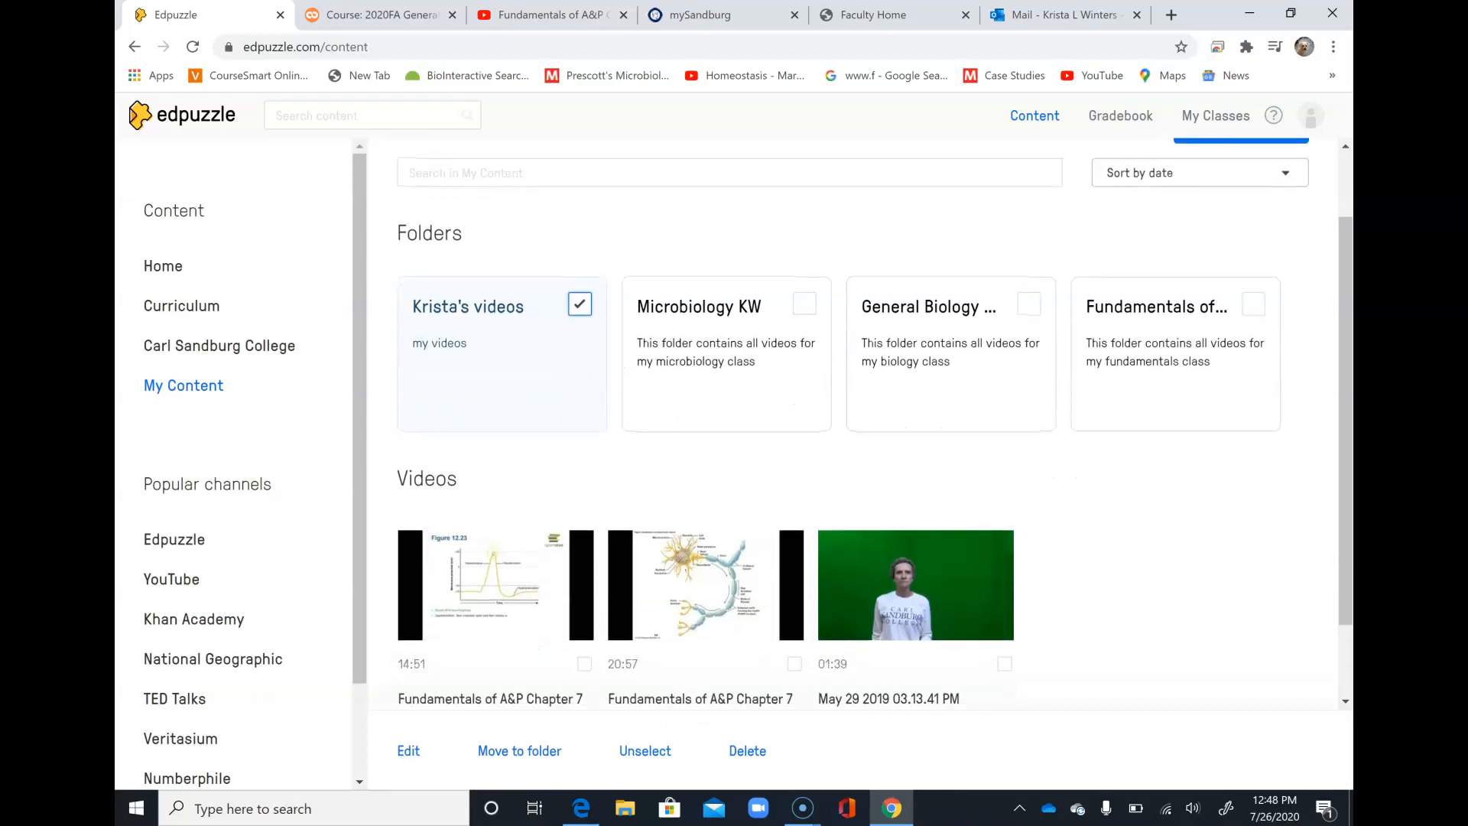
left_click(747, 751)
left_click(908, 335)
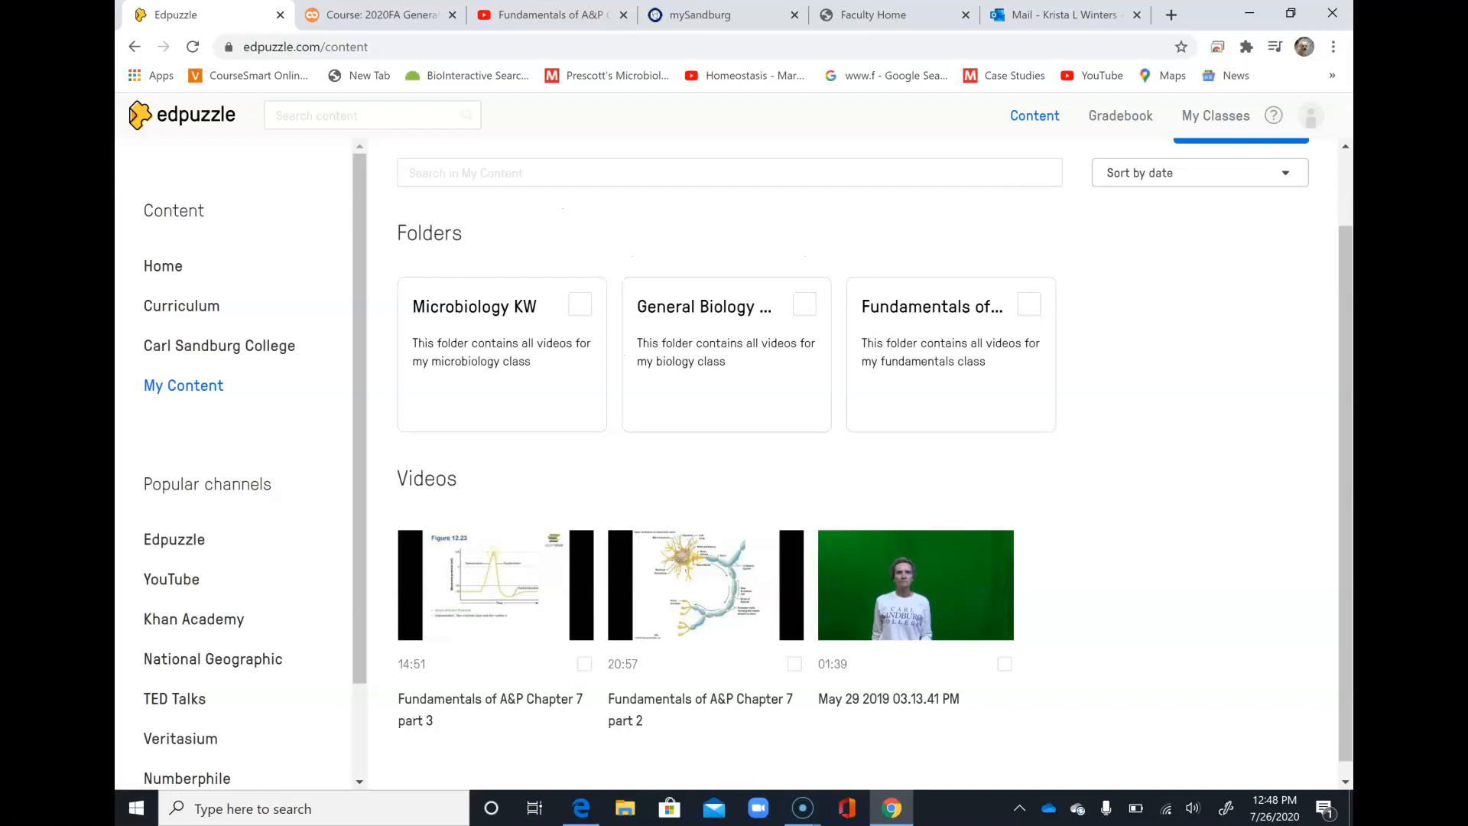
Move the "Fundamentals of A&P Chapter 7" part 2 and part 3 videos into the Fundamentals of A&P KW folder
left_click(795, 664)
left_click(585, 664)
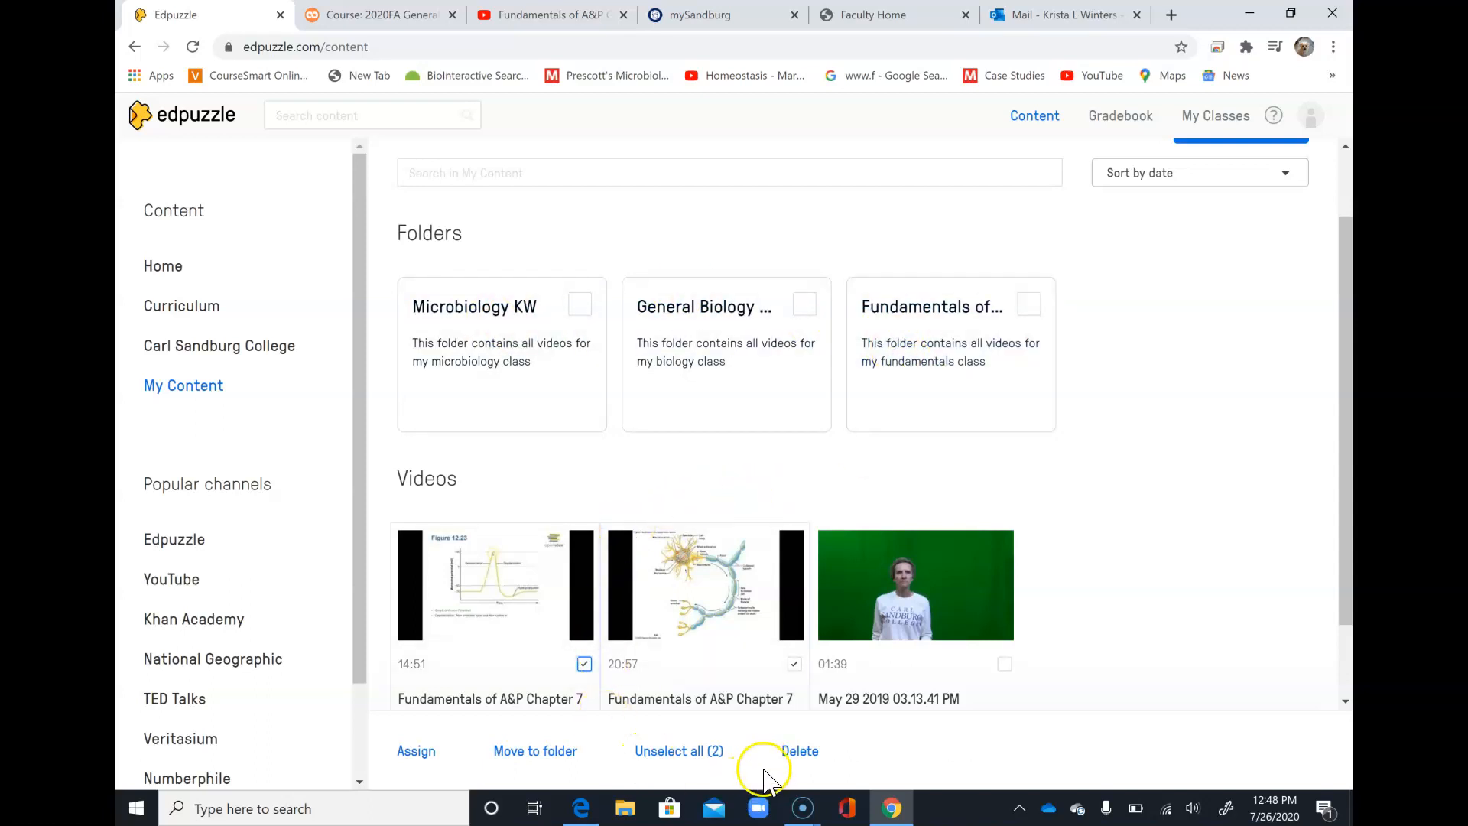
left_click(530, 750)
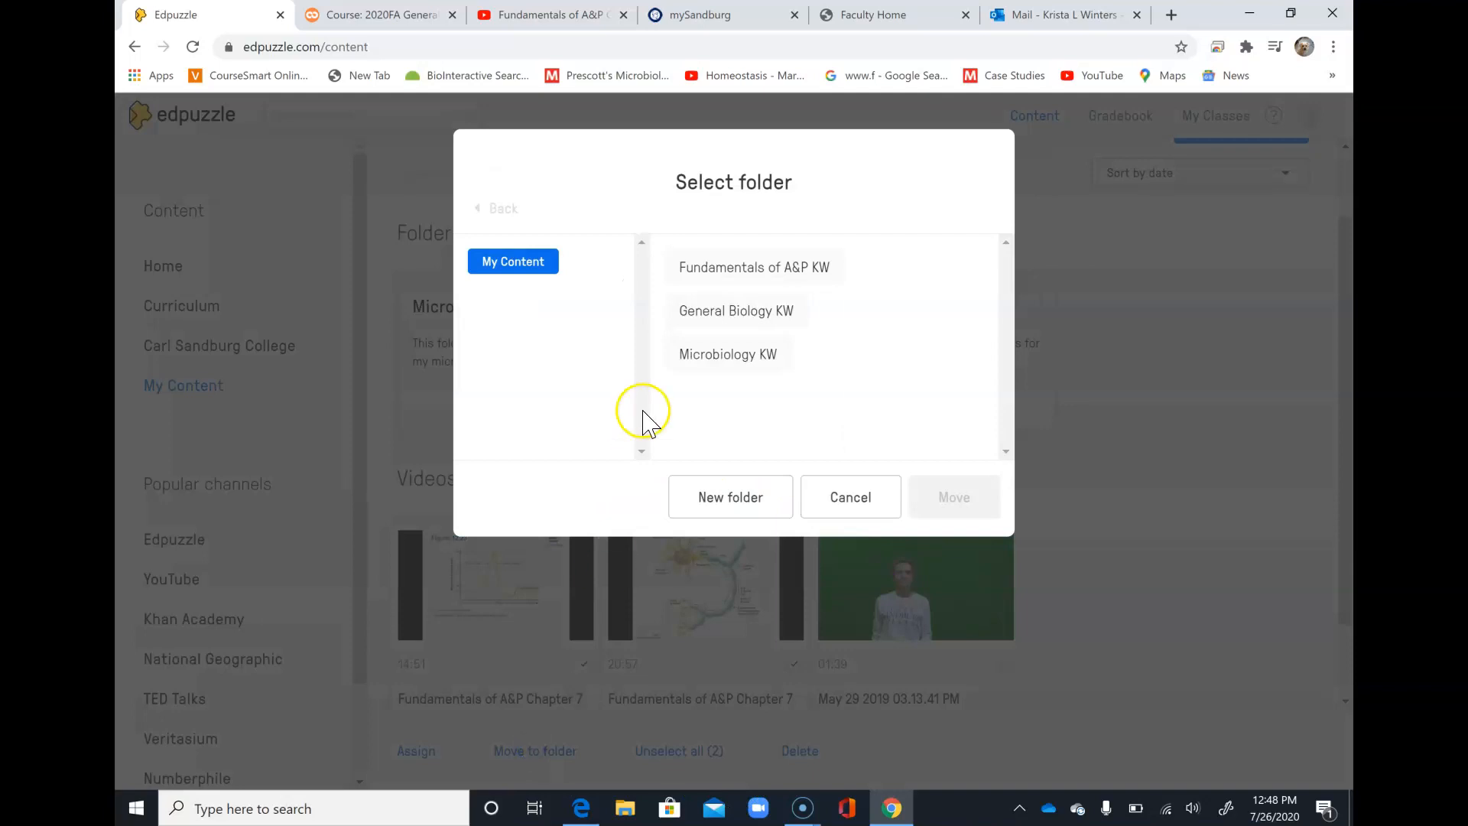
left_click(696, 274)
left_click(934, 483)
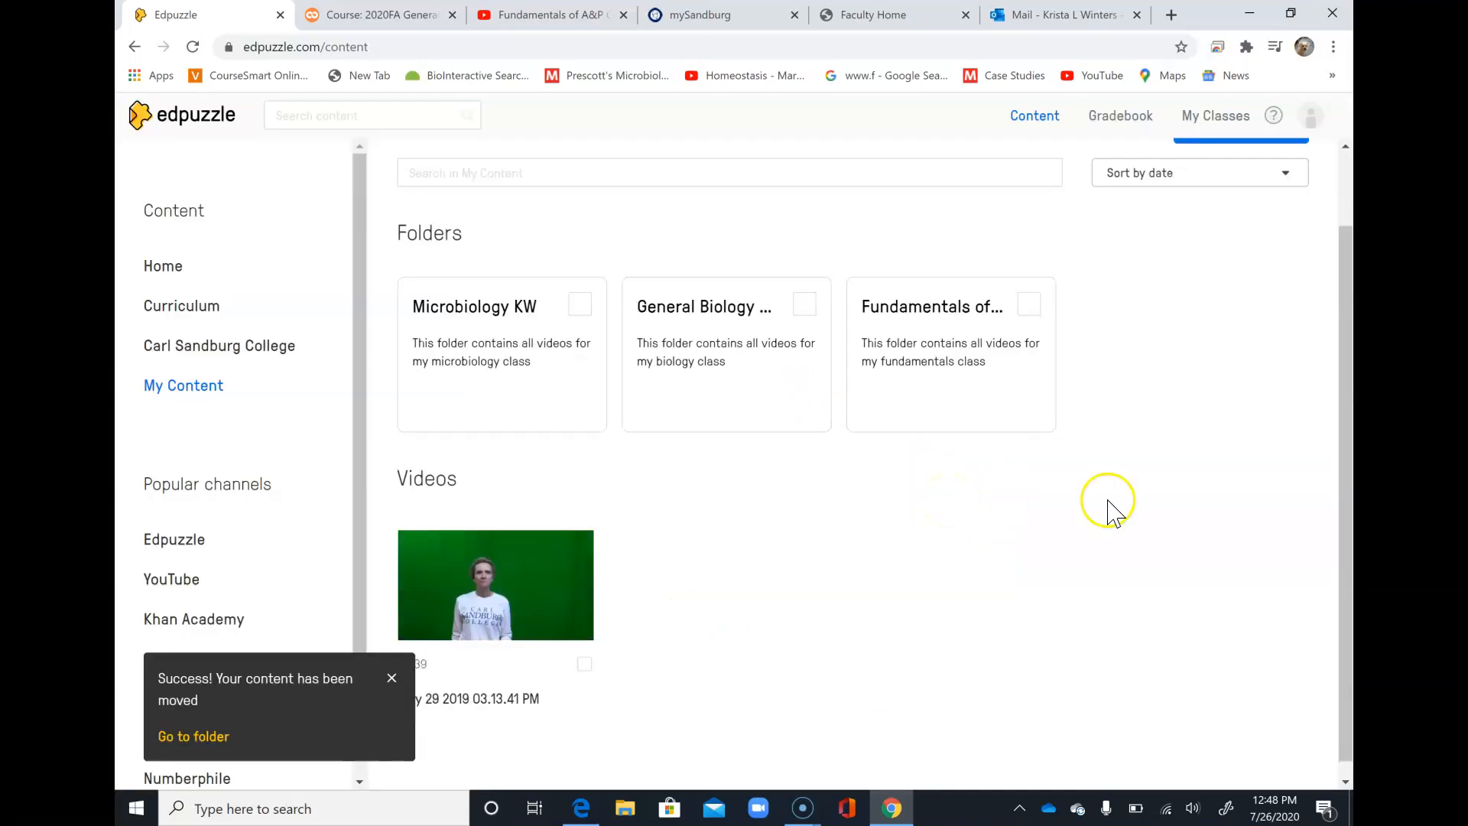
left_click(393, 678)
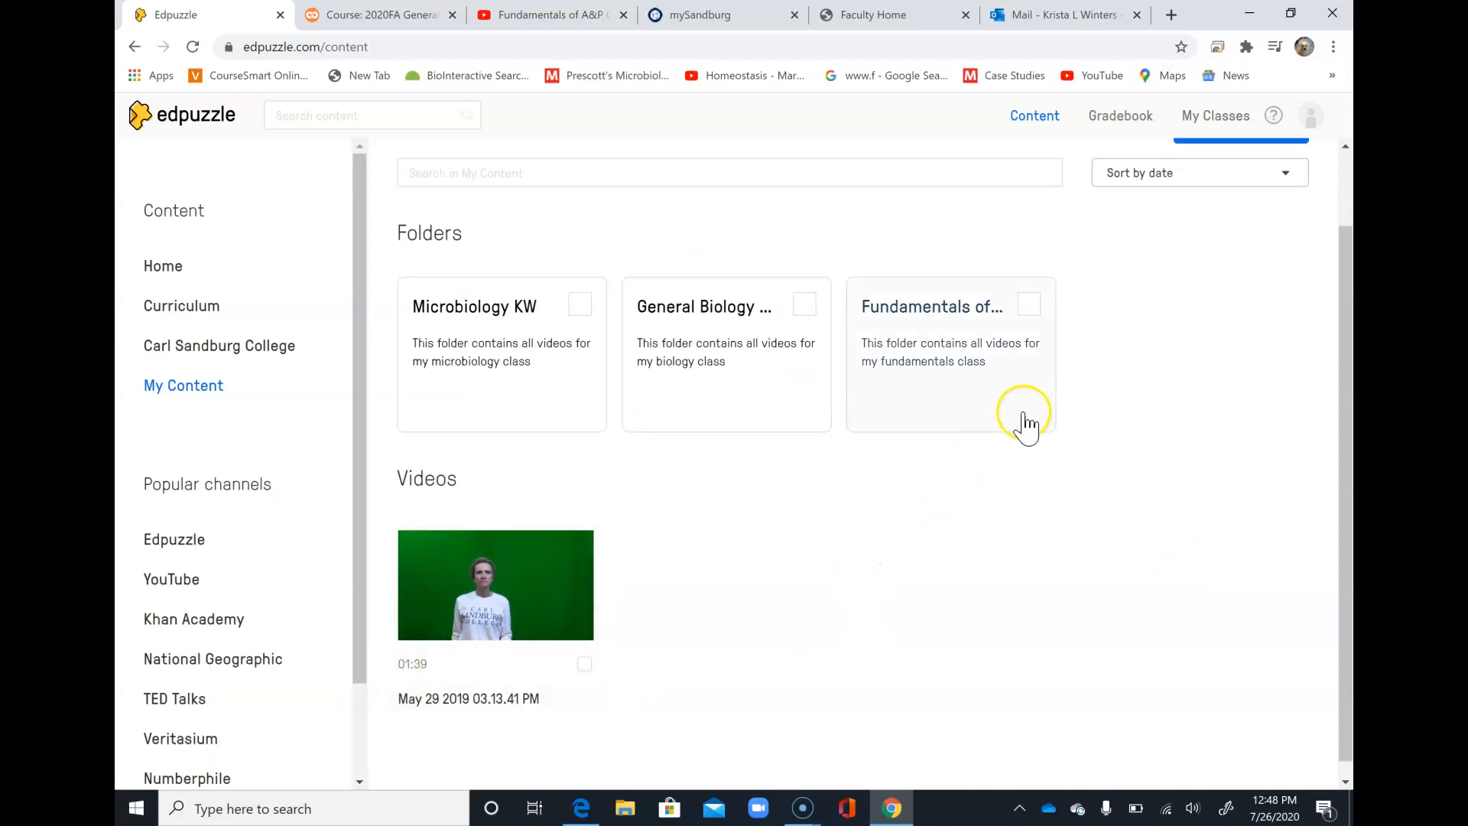
Look through the videos in the Fundamentals of A&P KW folder and return to My Content
left_click(924, 360)
left_click_drag(1346, 294, 1346, 181)
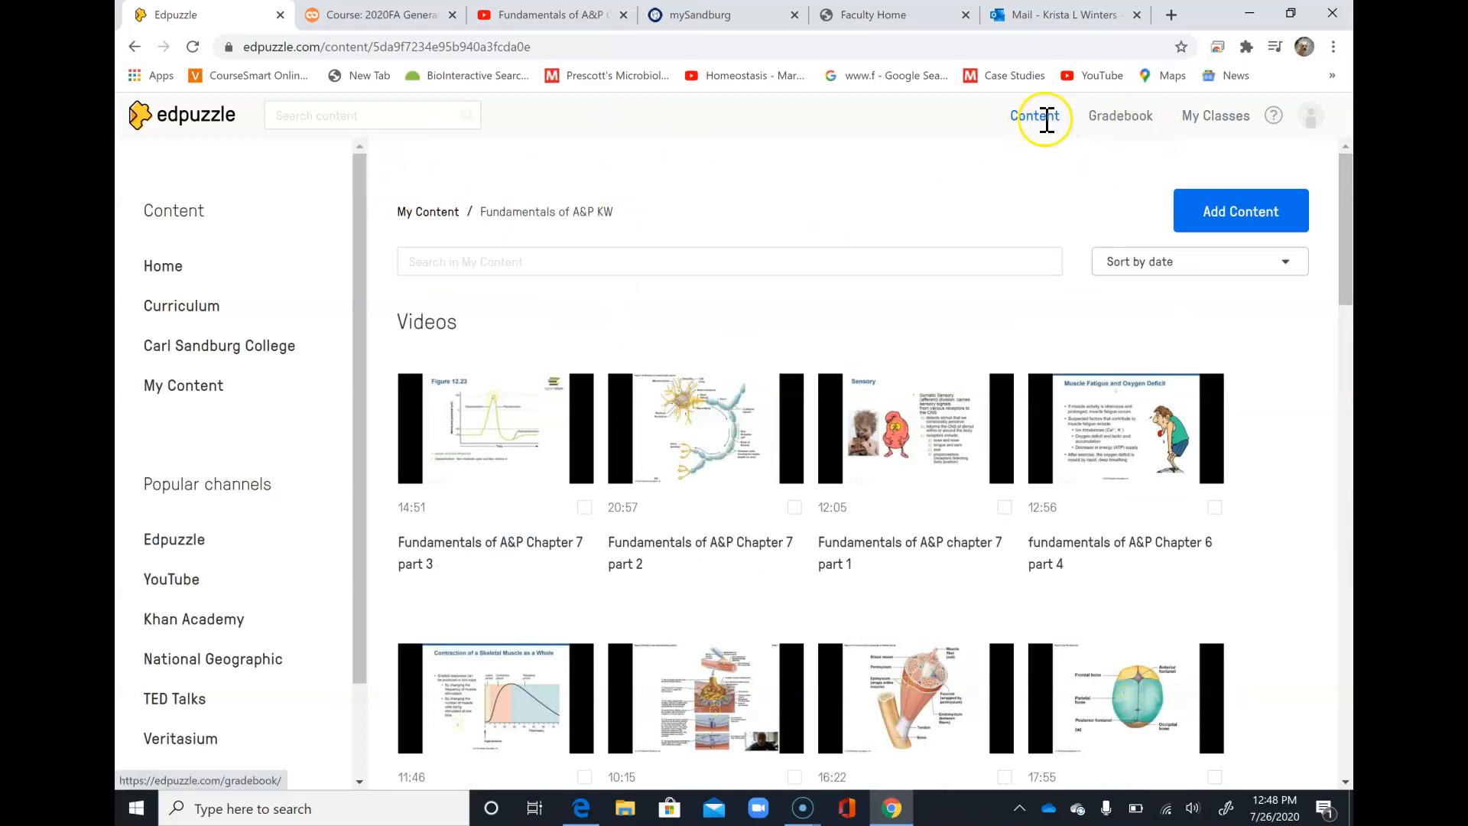
left_click(134, 47)
Open "Ch 2 part 1 biology mader" from the General Biology KW folder for editing and show its question tools
left_click(686, 451)
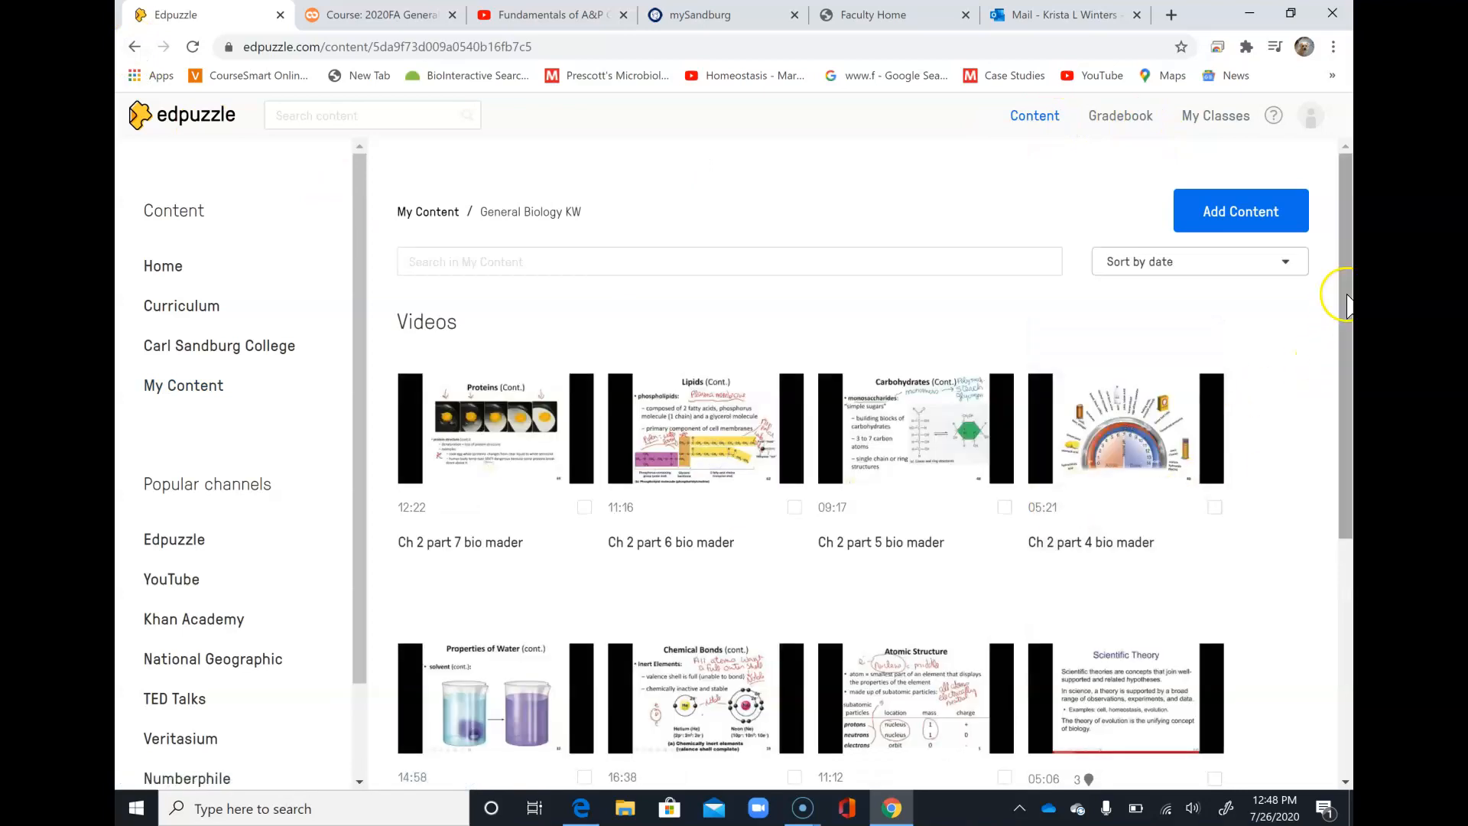
mouse_move(1342, 299)
left_mouse_down()
mouse_move(1344, 599)
mouse_move(1345, 277)
left_mouse_up()
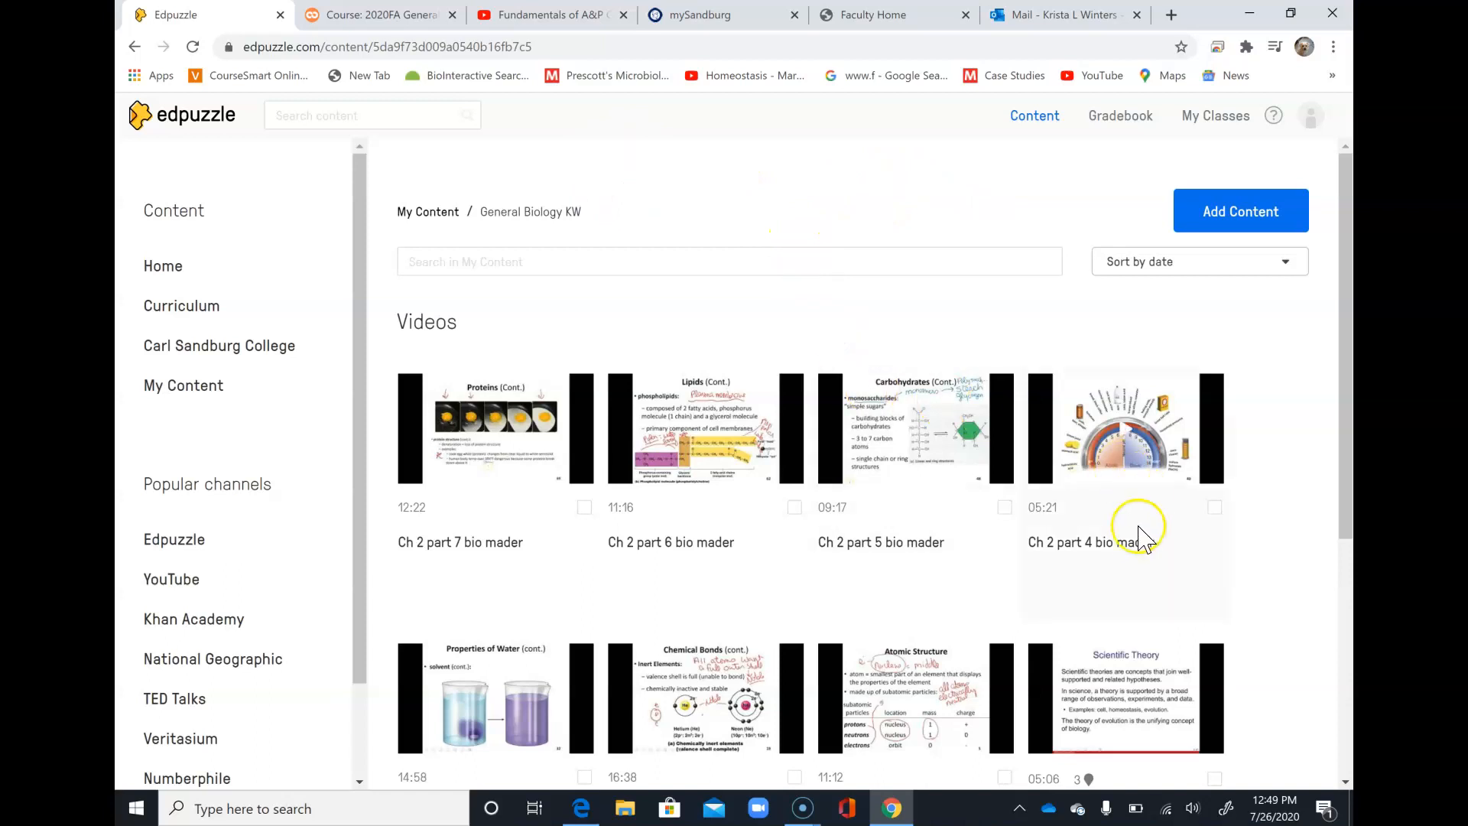
left_click_drag(1344, 400, 1350, 639)
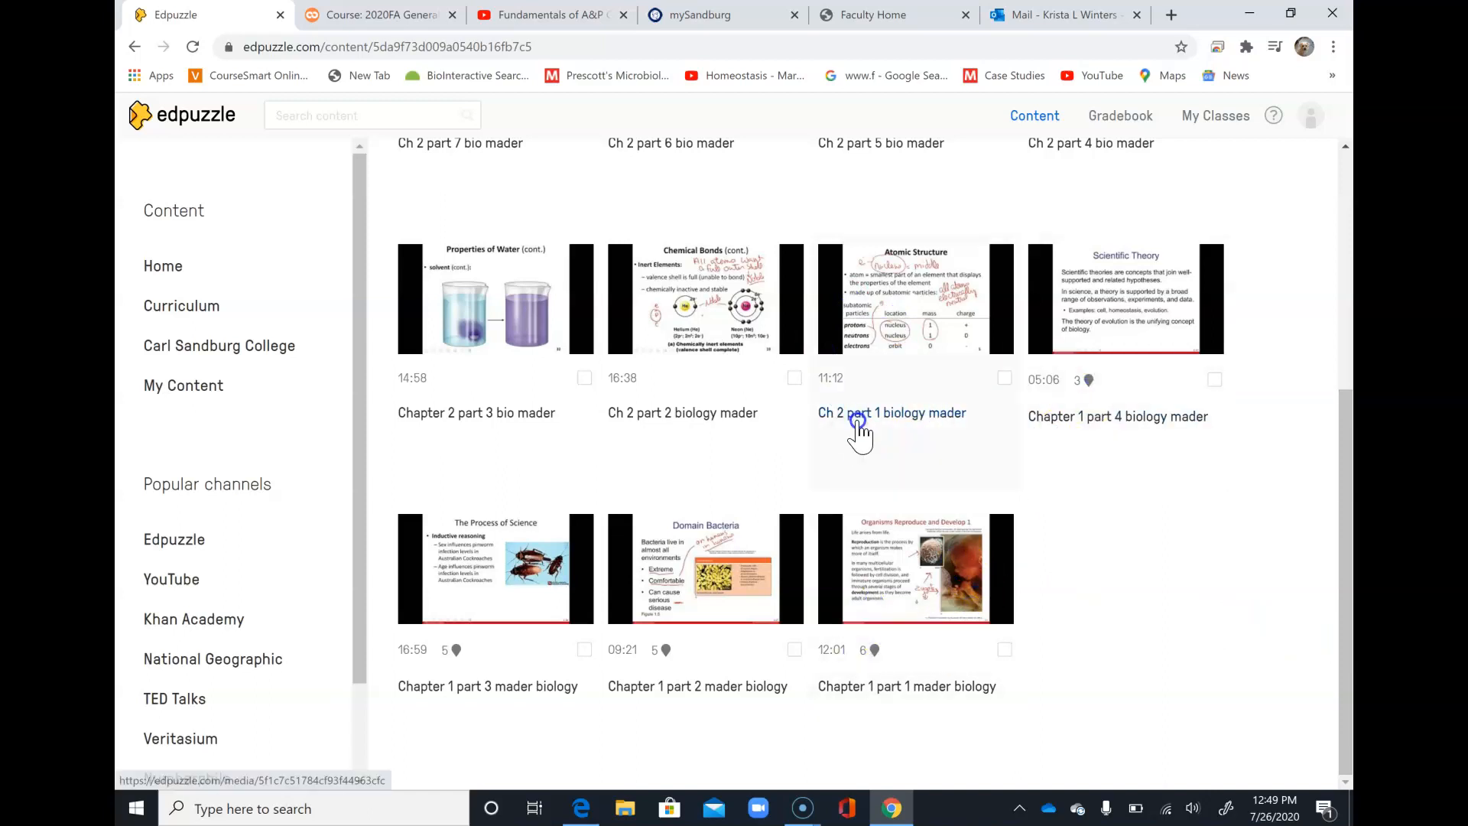
left_click(892, 321)
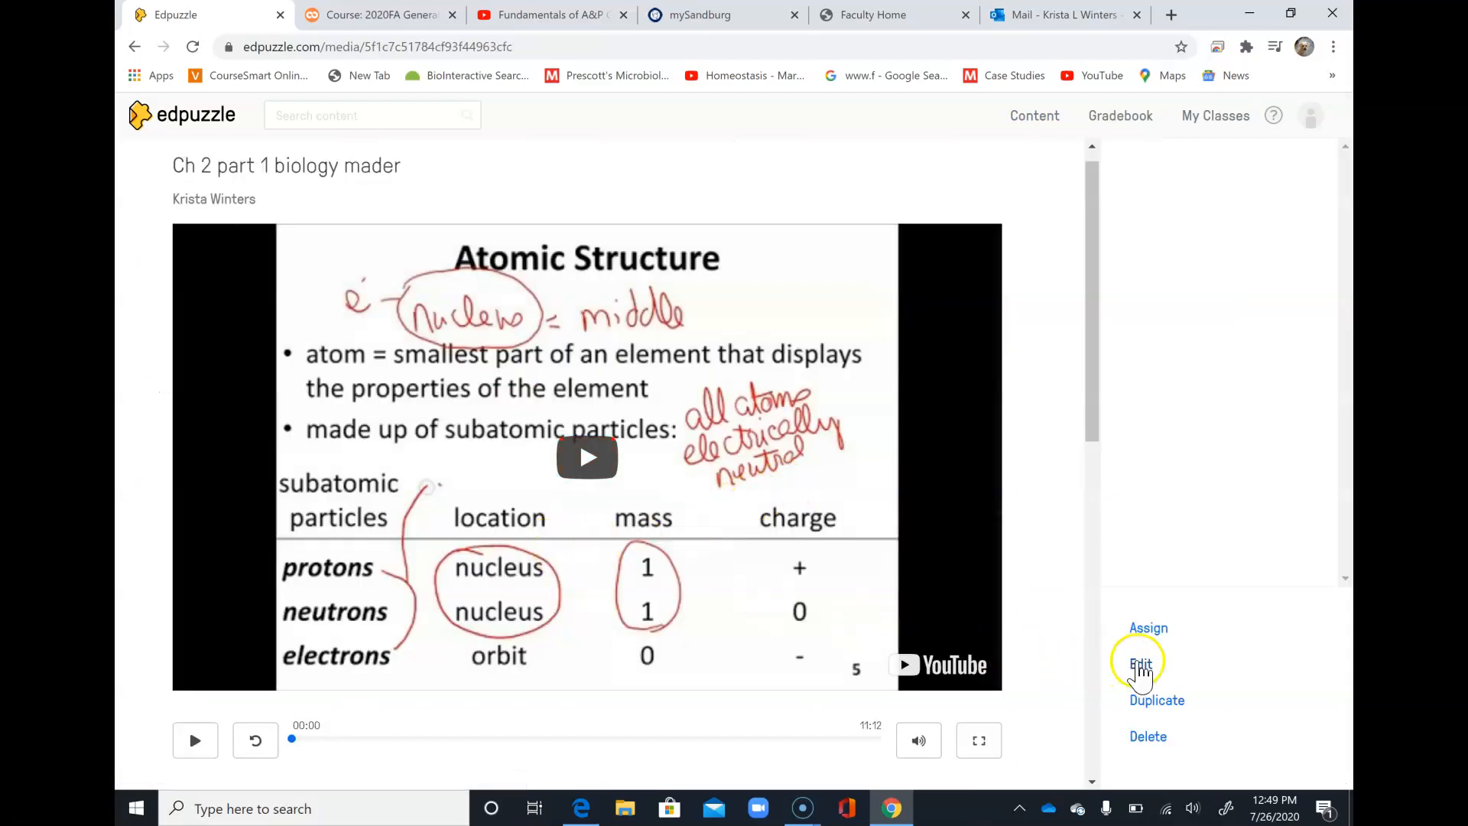
left_click(1140, 664)
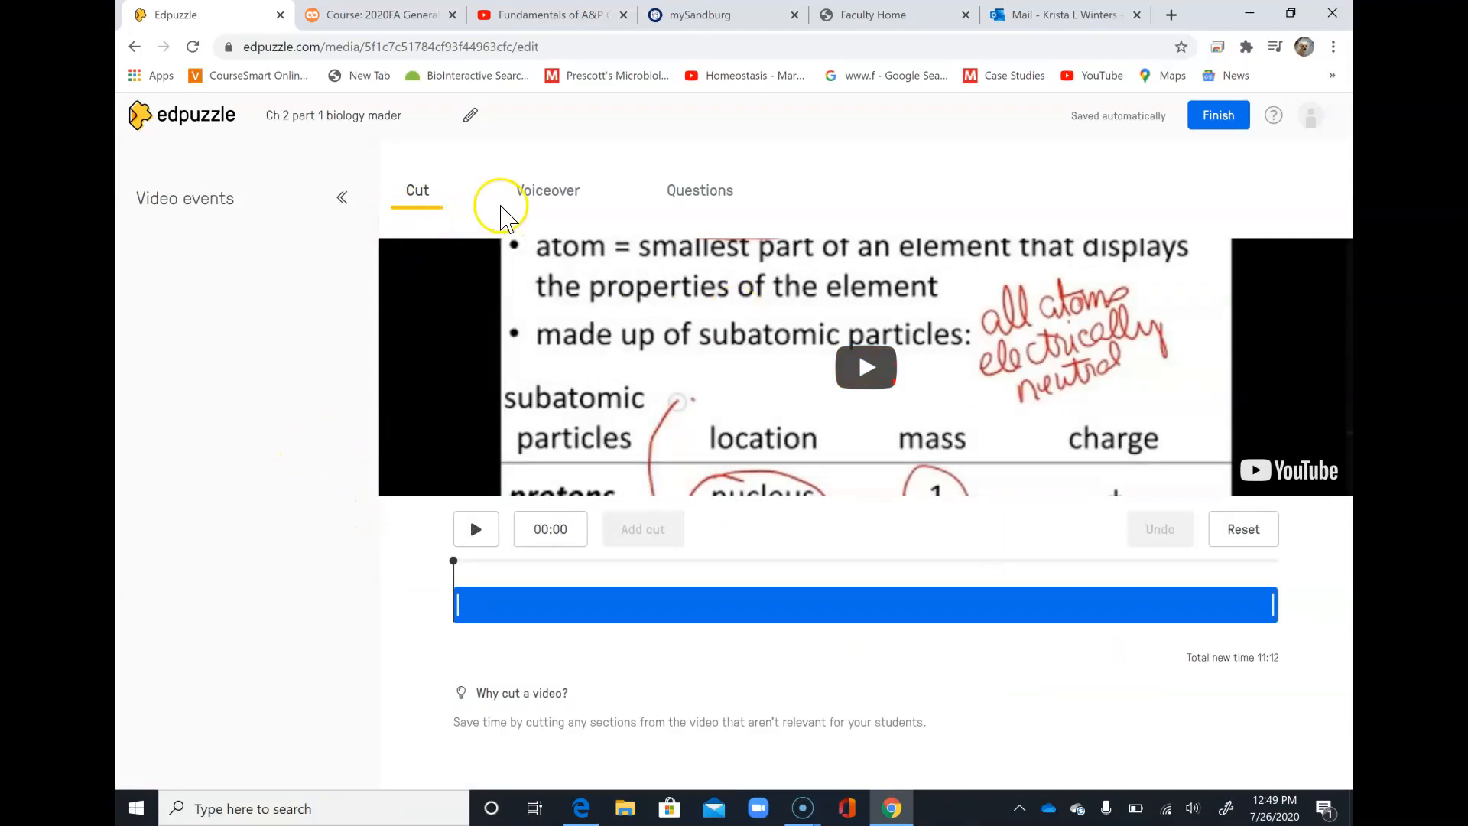
left_click(698, 200)
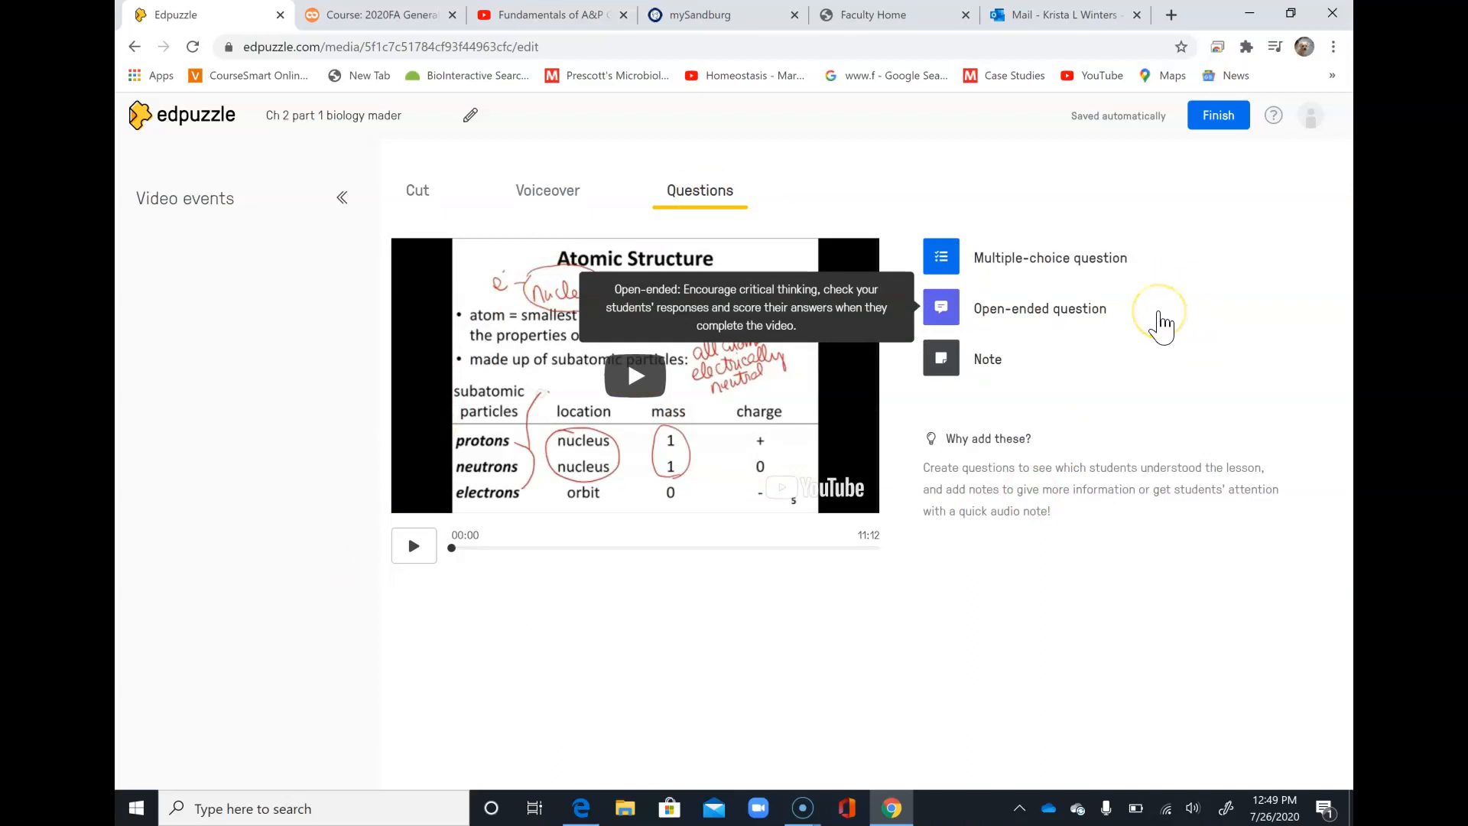
Play the video, jump ahead to the Atomic Number slide and pause at 04:26
left_click(1041, 368)
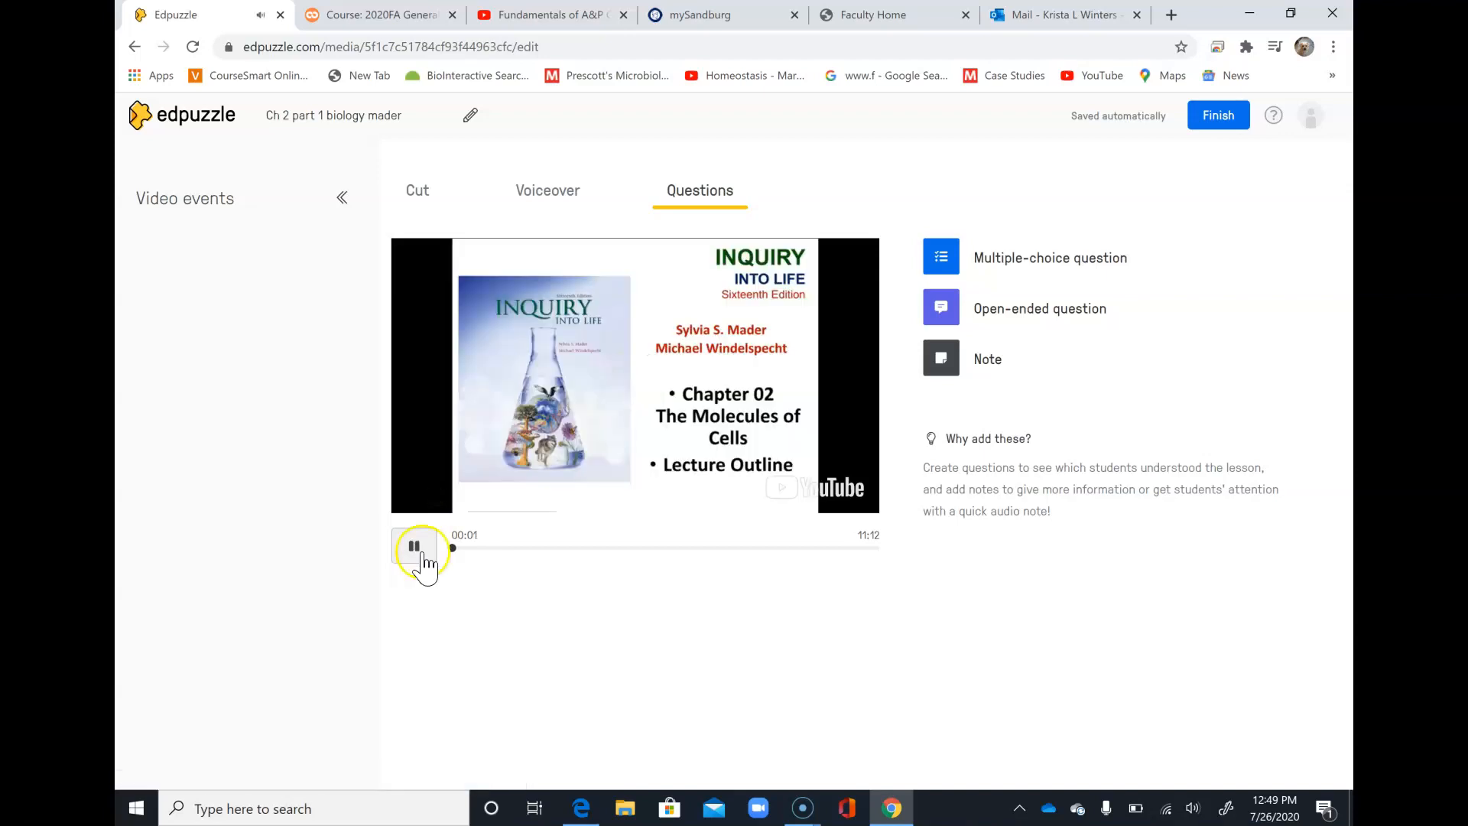
left_click_drag(453, 550, 621, 544)
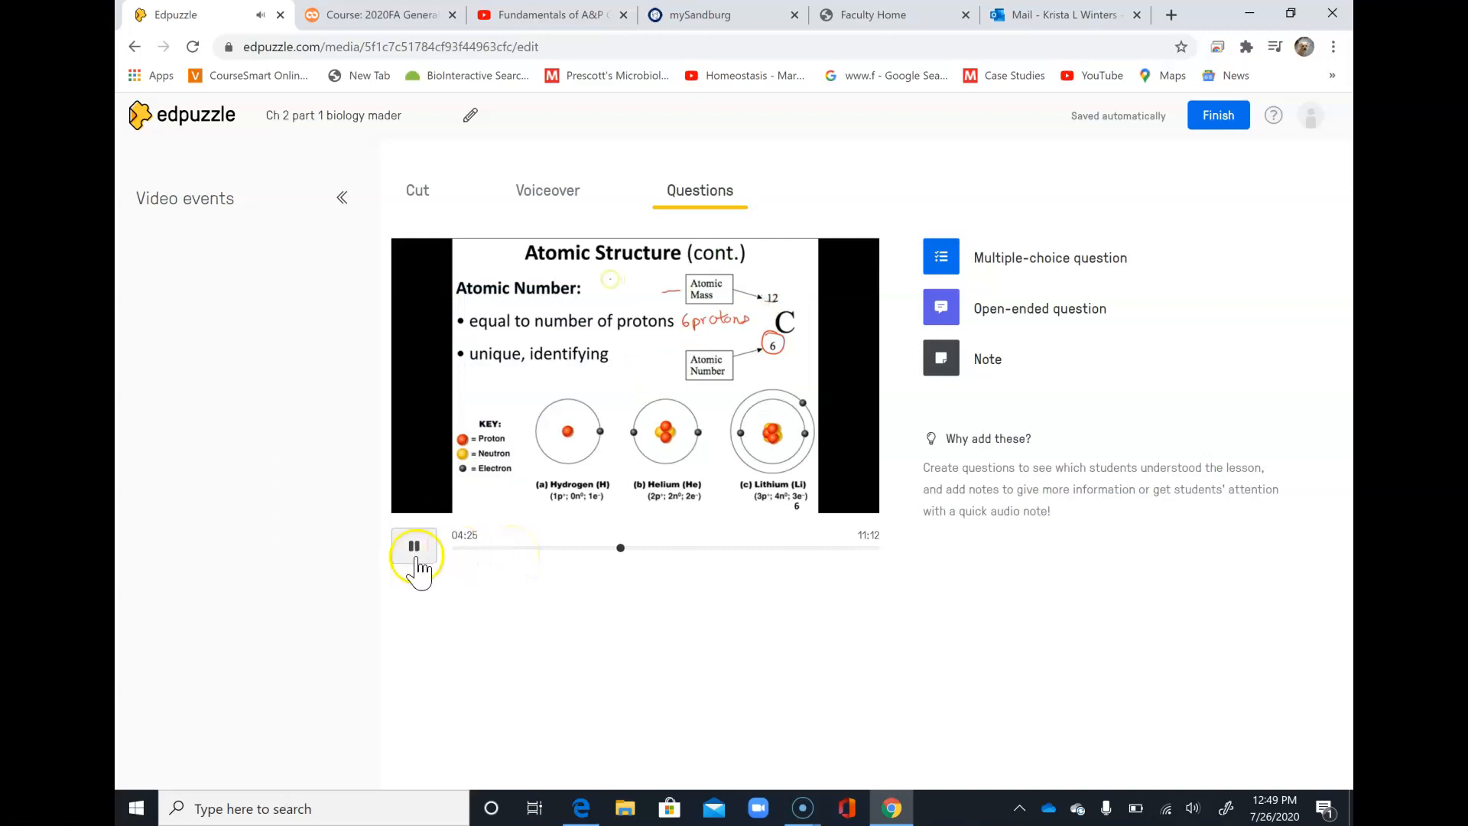
left_click(413, 547)
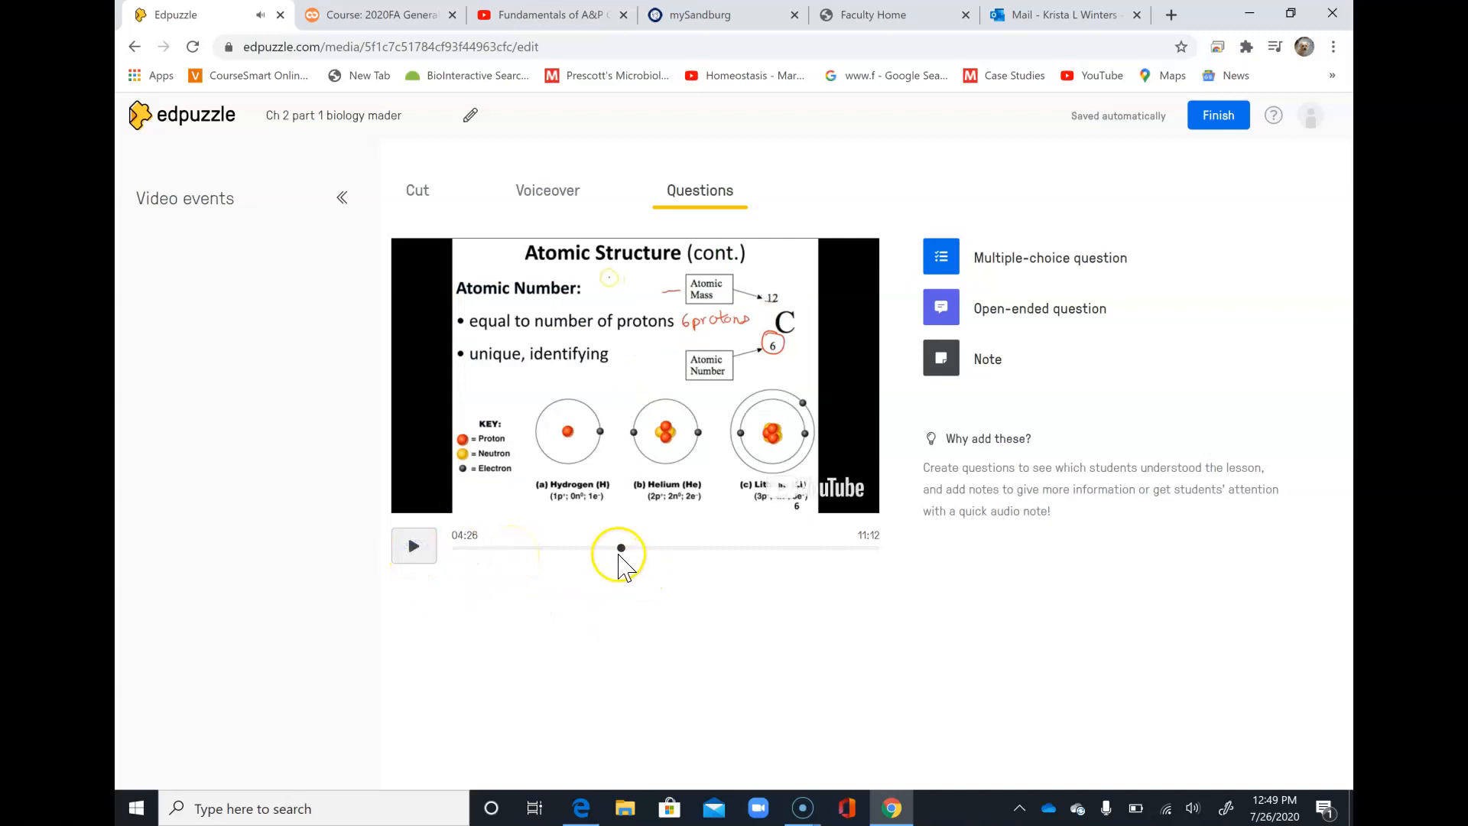
Add a multiple-choice question at 04:26 with the text beginning "If an atom contains 2 protons and"
left_click(942, 260)
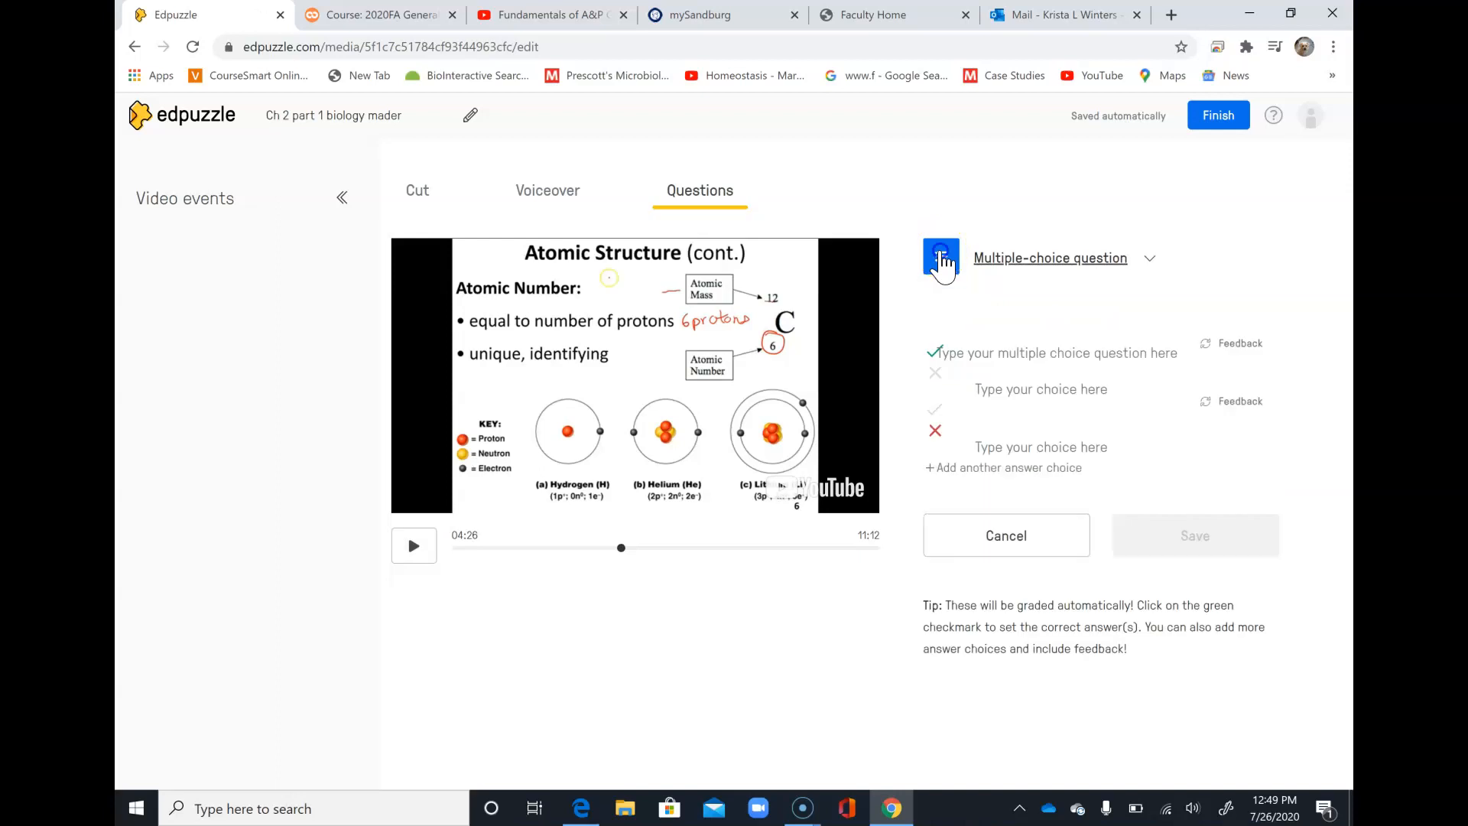
left_click(1004, 386)
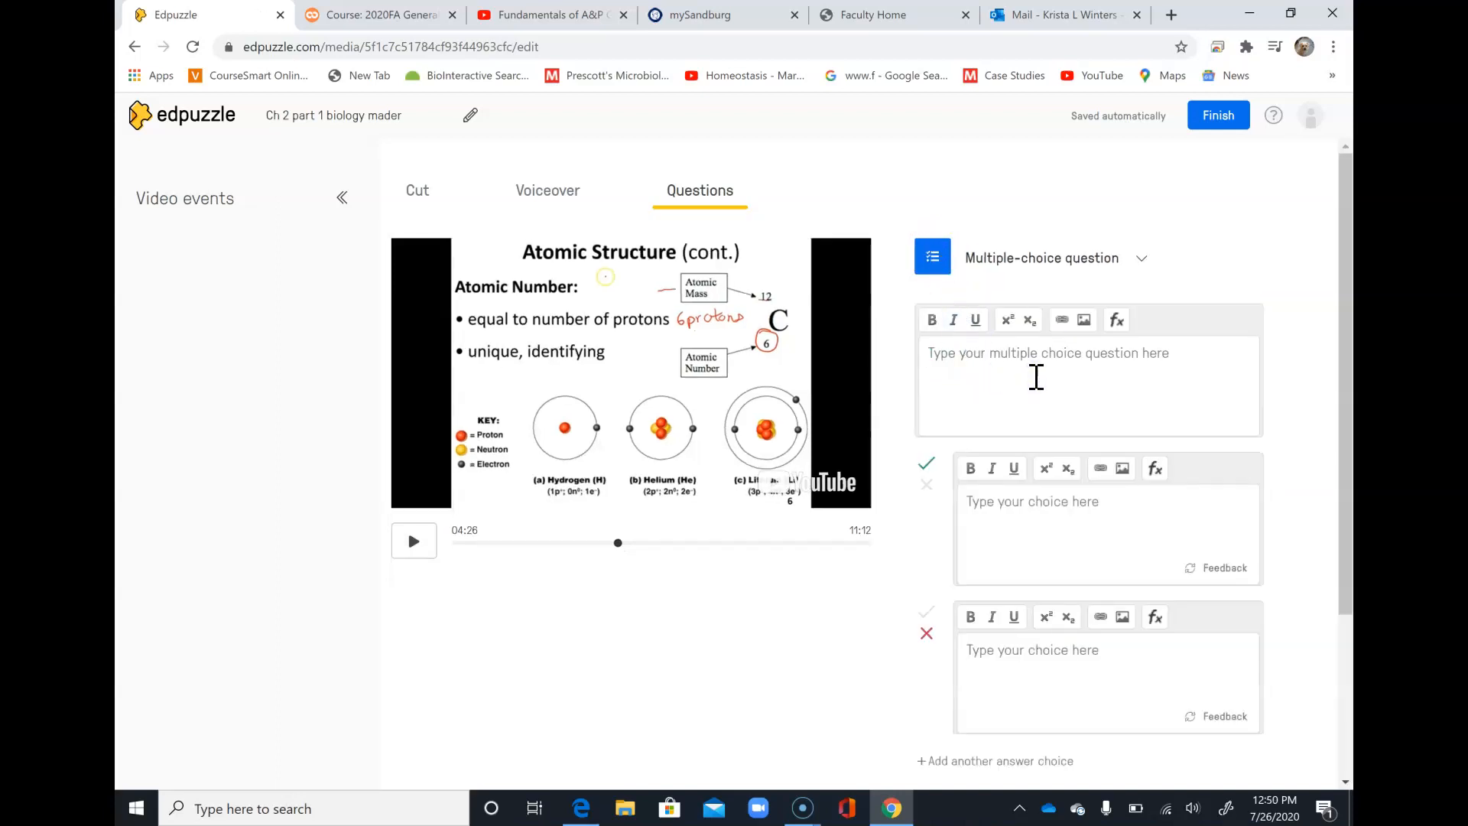
type("If an atom contains 2 proton")
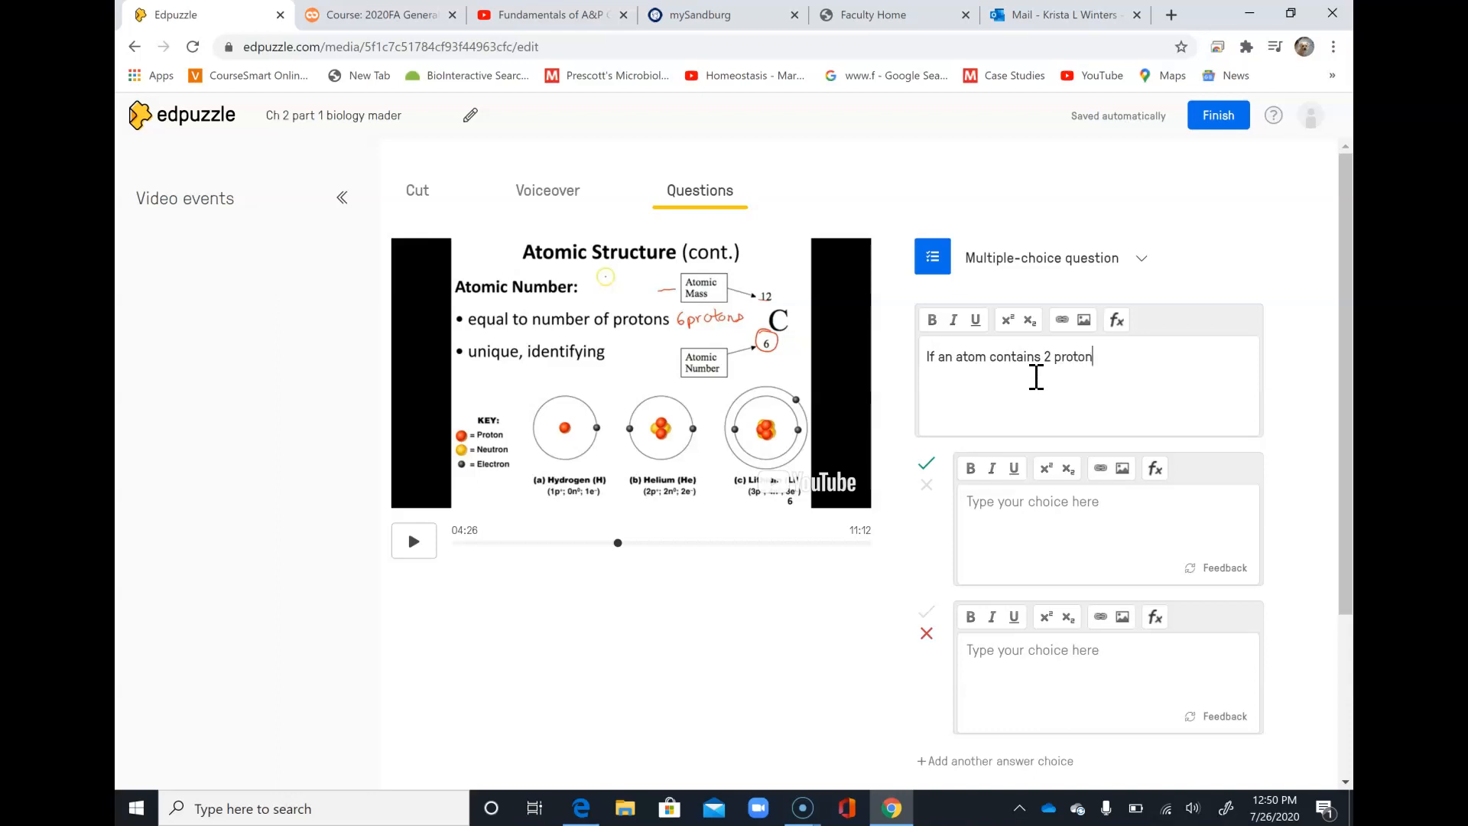
type("and")
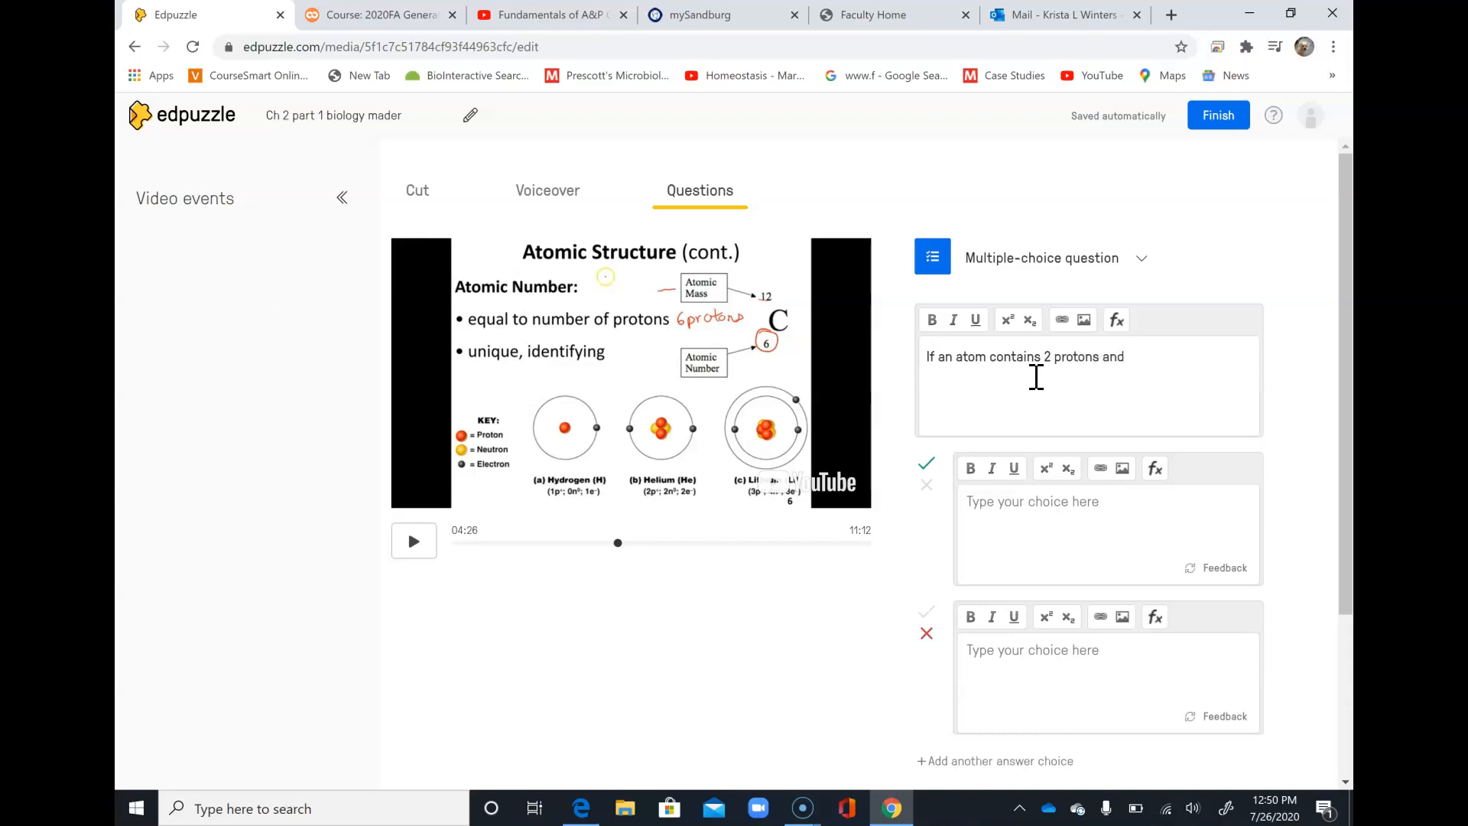